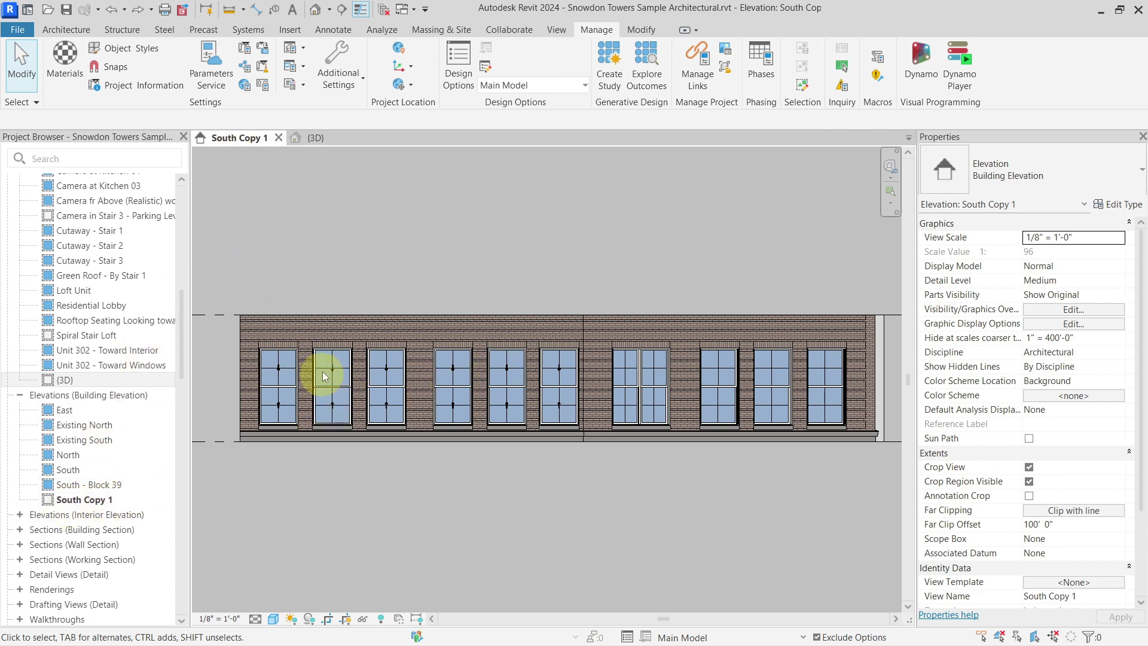
Examine the double-hung windows along the South Copy 1 elevation, selecting the second and the last window to check what lies behind them
{"action": "scroll", "coordinate": [307, 393], "scroll_direction": "up", "scroll_amount": 5}
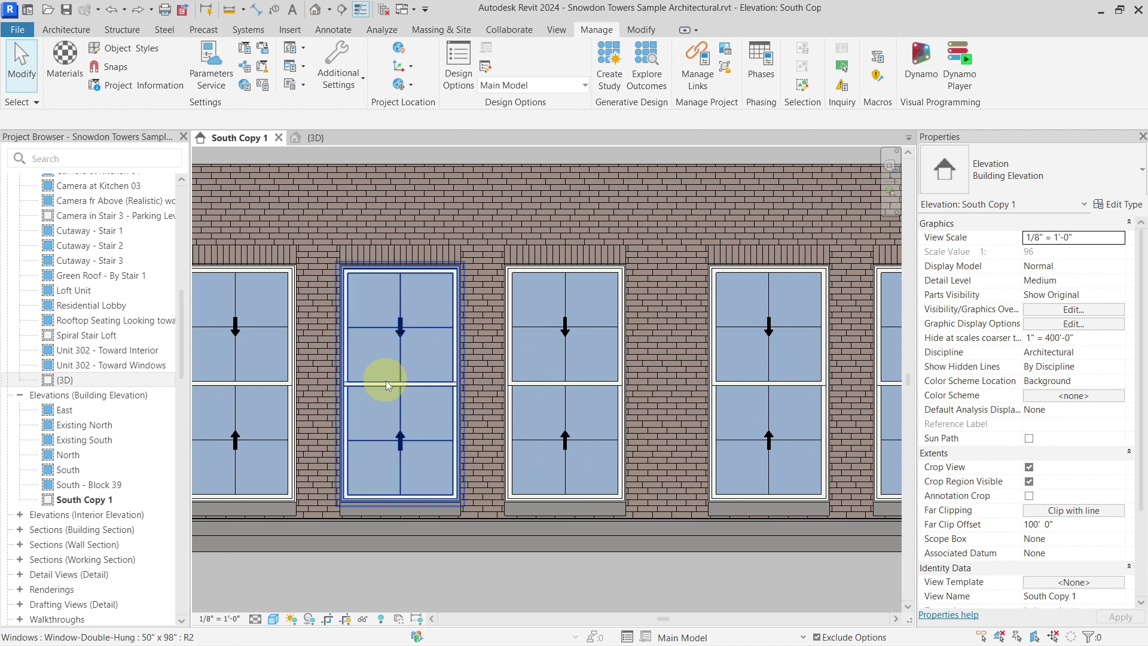
{"action": "left_click", "coordinate": [385, 380]}
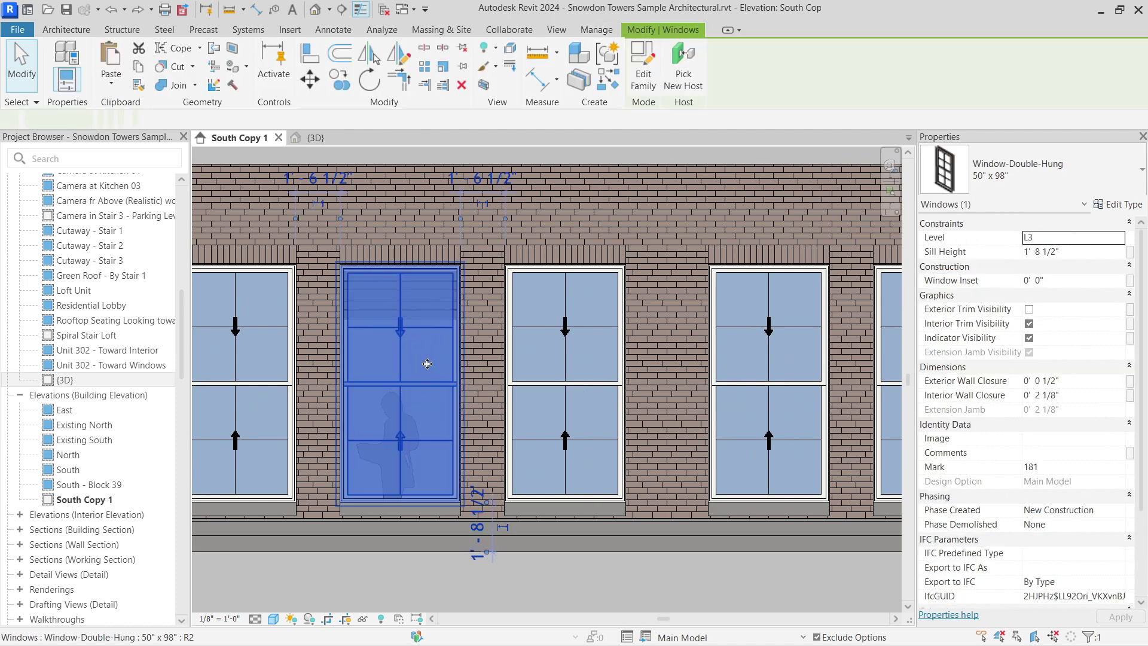
{"action": "scroll", "coordinate": [437, 373], "scroll_direction": "down", "scroll_amount": 2}
{"action": "middle_click_drag", "start_coordinate": [697, 387], "coordinate": [651, 386]}
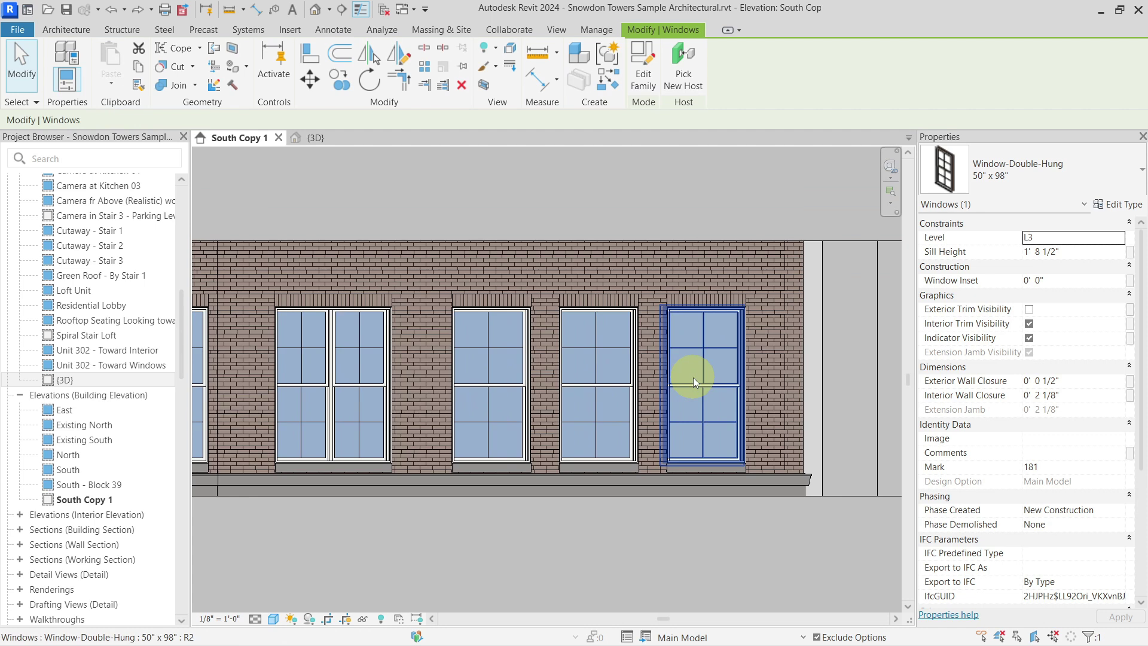
{"action": "left_click", "coordinate": [693, 377]}
{"action": "scroll", "coordinate": [694, 378], "scroll_direction": "up", "scroll_amount": 3}
{"action": "scroll", "coordinate": [695, 376], "scroll_direction": "up", "scroll_amount": 1}
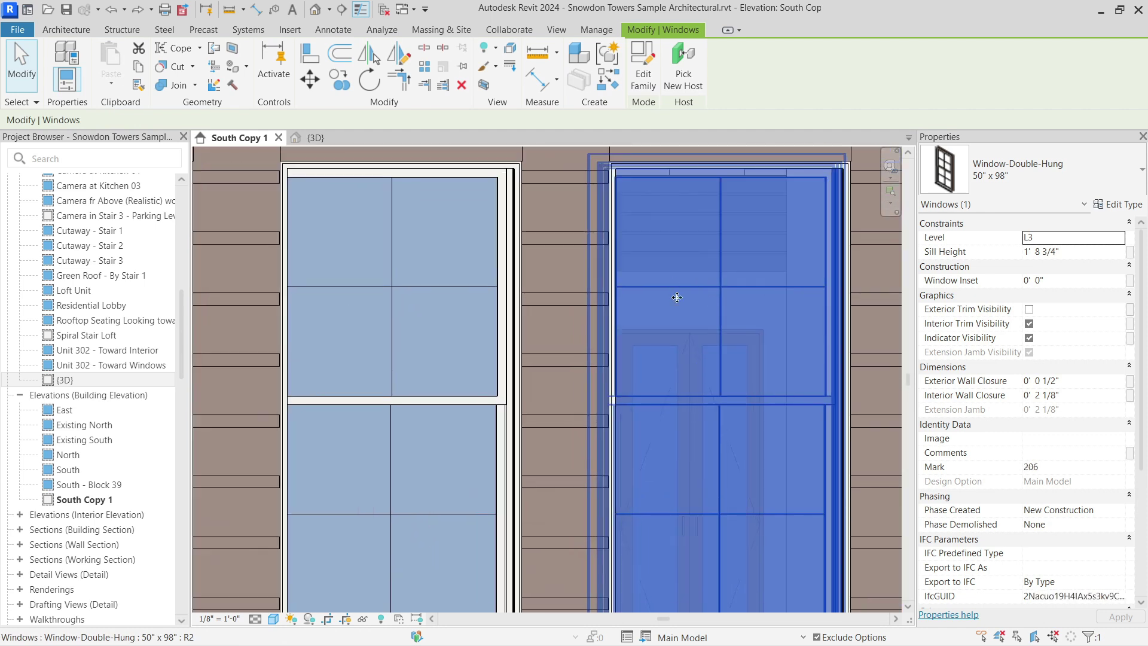
{"action": "scroll", "coordinate": [722, 275], "scroll_direction": "down", "scroll_amount": 3}
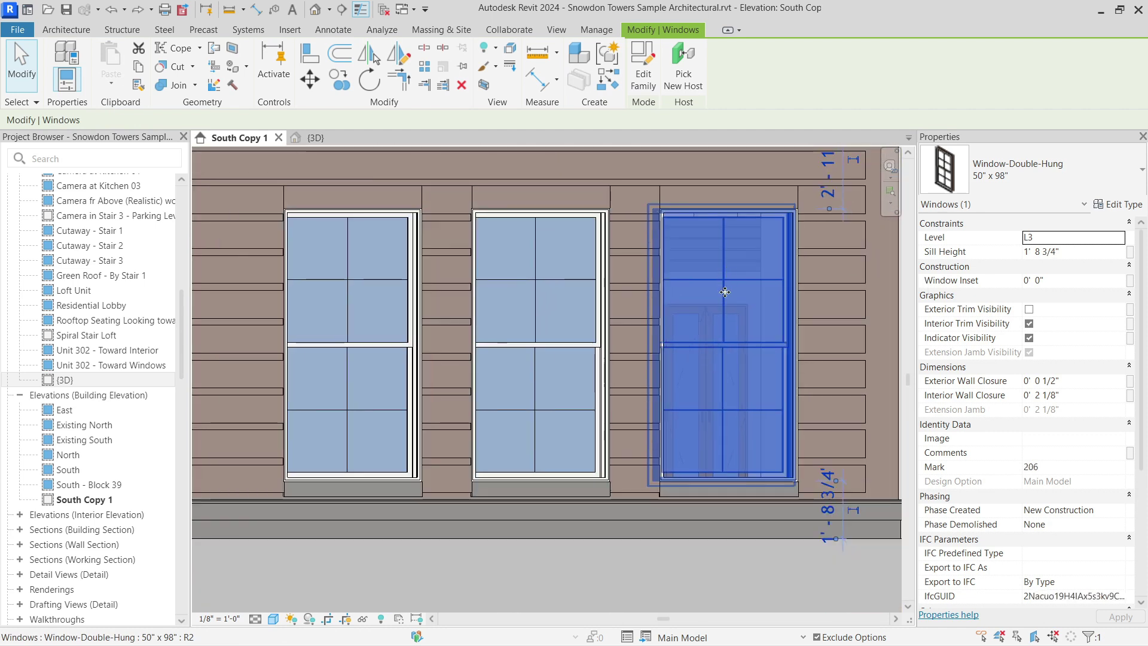
{"action": "scroll", "coordinate": [724, 292], "scroll_direction": "down", "scroll_amount": 5}
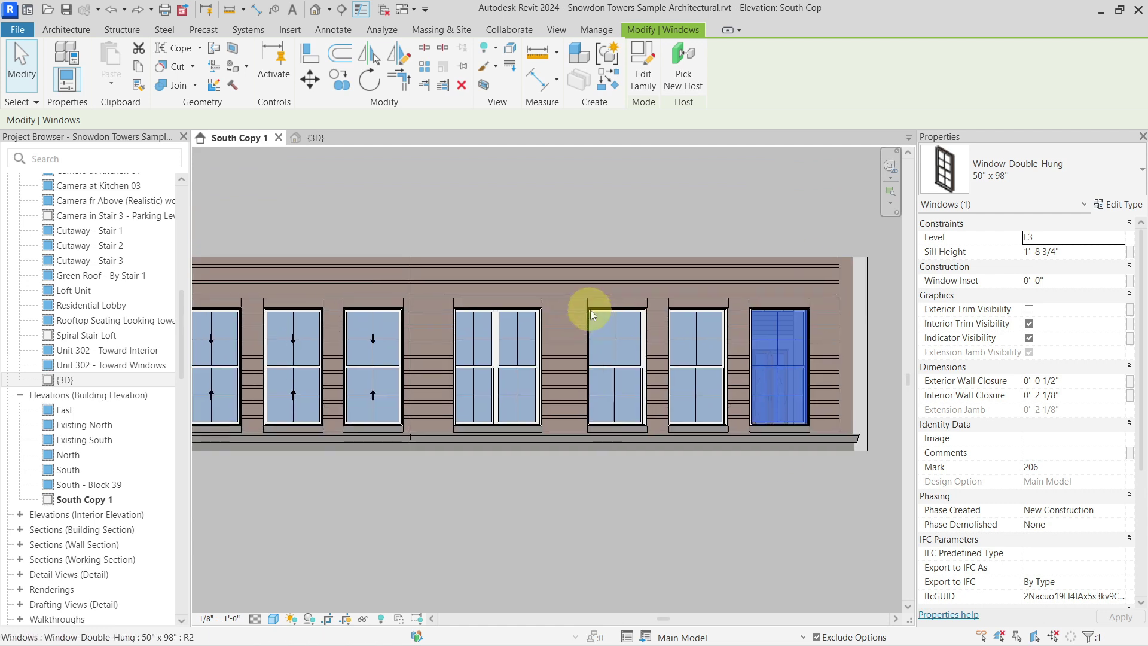
{"action": "left_click", "coordinate": [421, 217]}
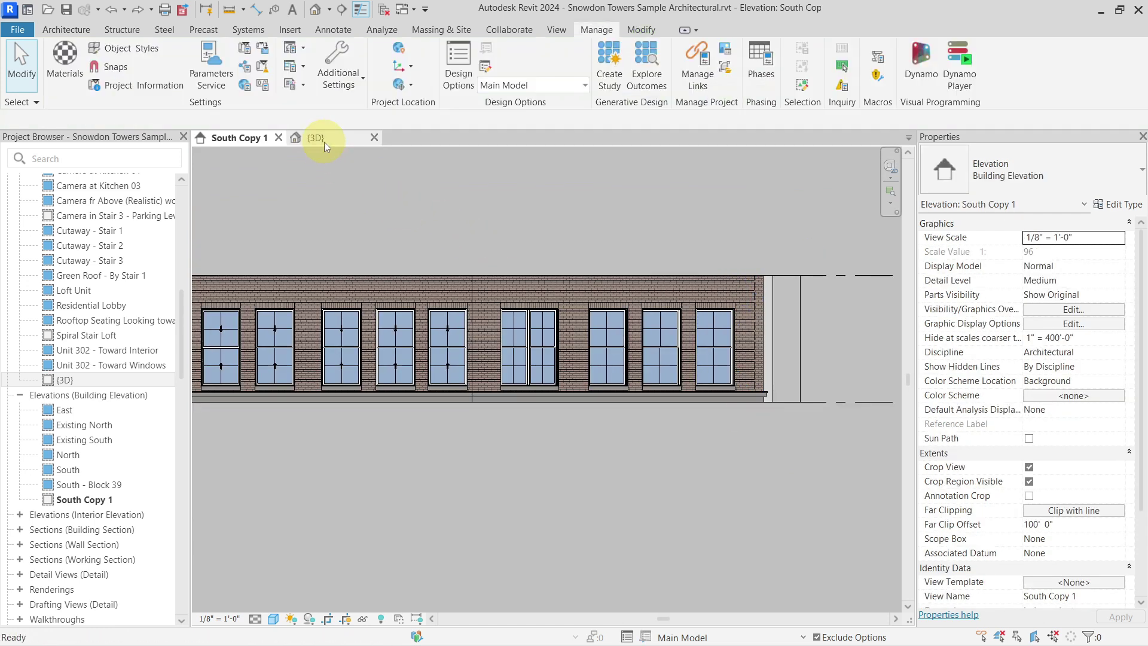
Examine the facade windows and the interior behind their glass in the {3D} view from several angles
{"action": "left_click", "coordinate": [324, 142]}
{"action": "middle_click_drag", "start_coordinate": [527, 436], "coordinate": [635, 381], "text": "shift"}
{"action": "scroll", "coordinate": [636, 380], "scroll_direction": "up", "scroll_amount": 10}
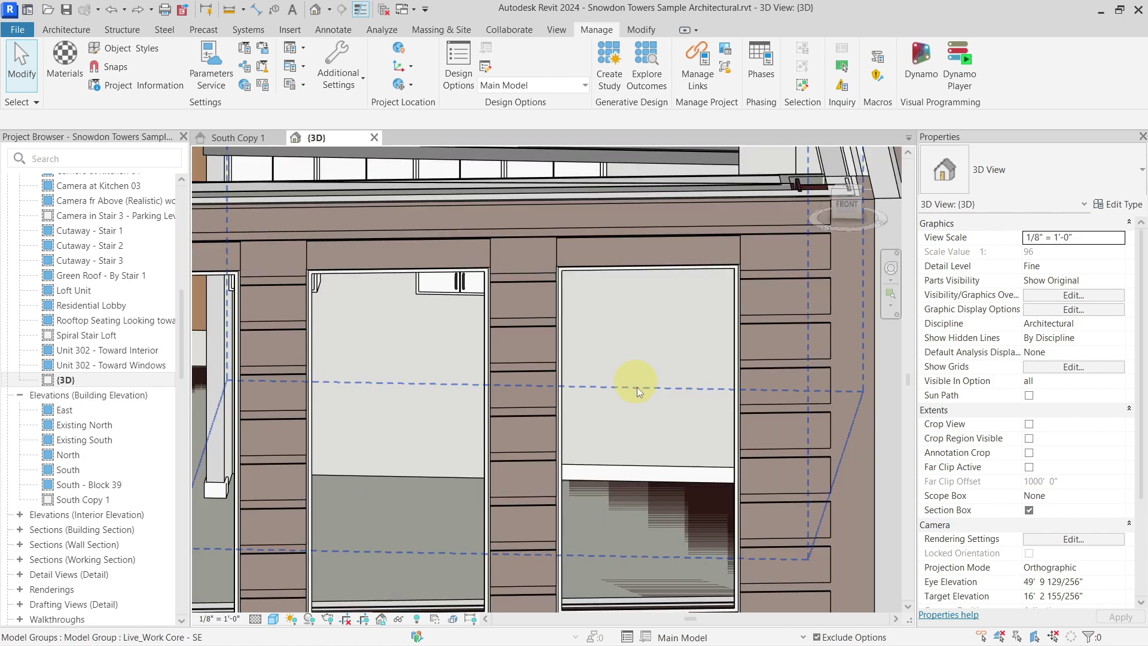
{"action": "scroll", "coordinate": [636, 387], "scroll_direction": "down", "scroll_amount": 3}
{"action": "scroll", "coordinate": [438, 386], "scroll_direction": "down", "scroll_amount": 5}
{"action": "middle_click_drag", "start_coordinate": [456, 415], "coordinate": [495, 447], "text": "shift"}
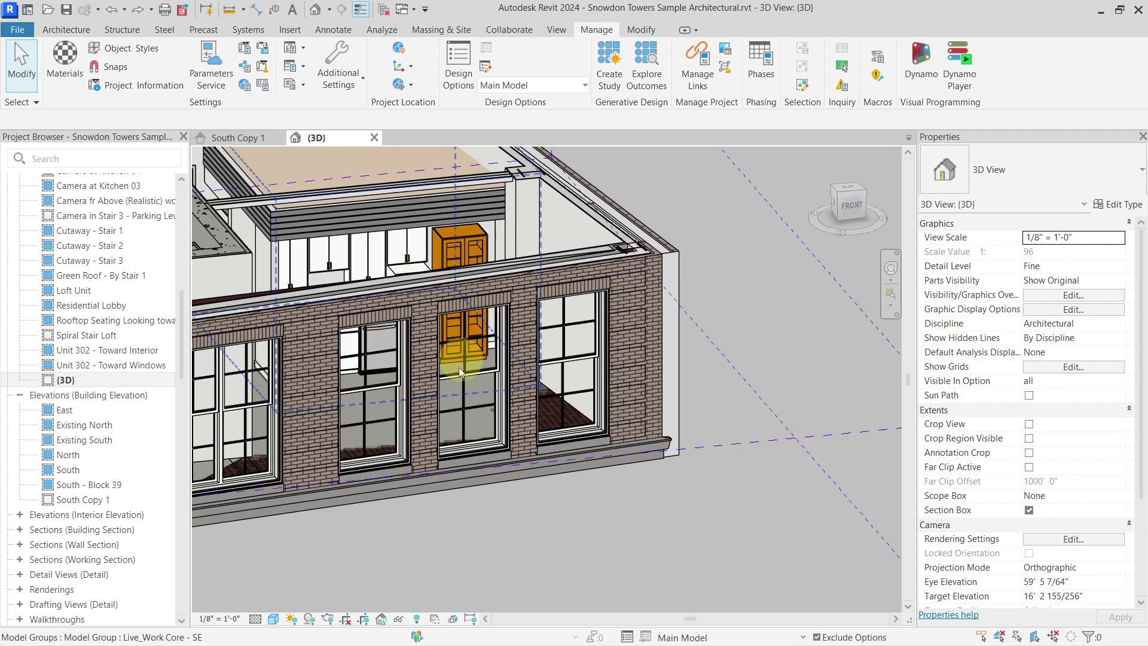
{"action": "middle_click_drag", "start_coordinate": [572, 408], "coordinate": [460, 394], "text": "shift"}
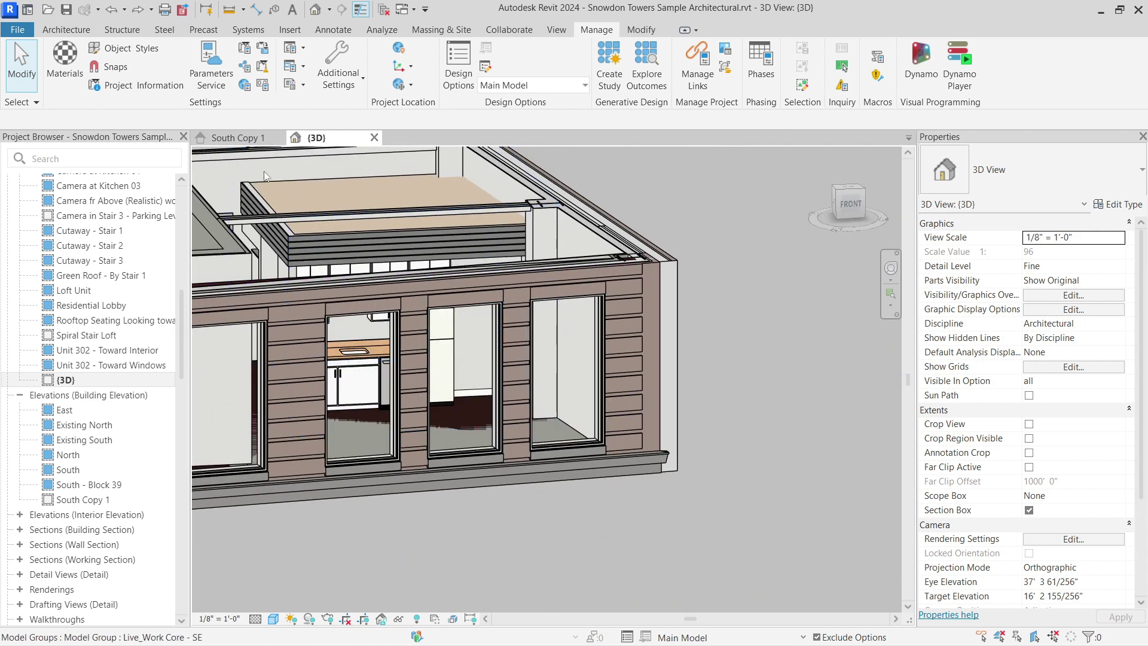
Return to the South Copy 1 elevation and examine how its window glass is displayed along the facade
{"action": "left_click", "coordinate": [236, 137]}
{"action": "left_click", "coordinate": [487, 312]}
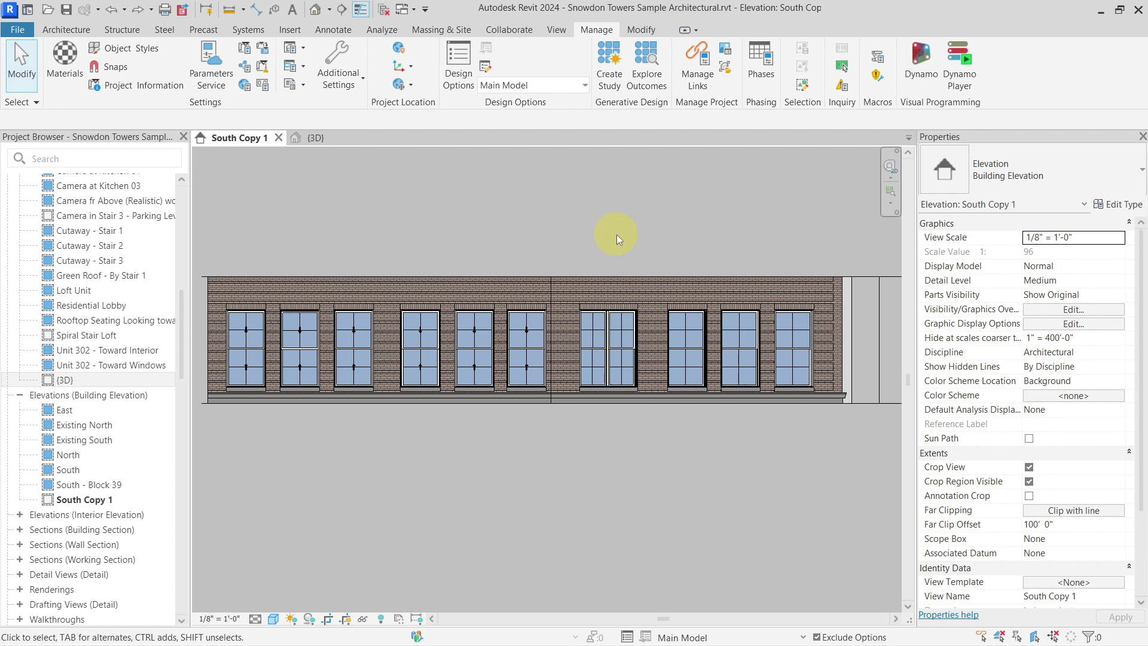
{"action": "scroll", "coordinate": [616, 235], "scroll_direction": "down", "scroll_amount": 2}
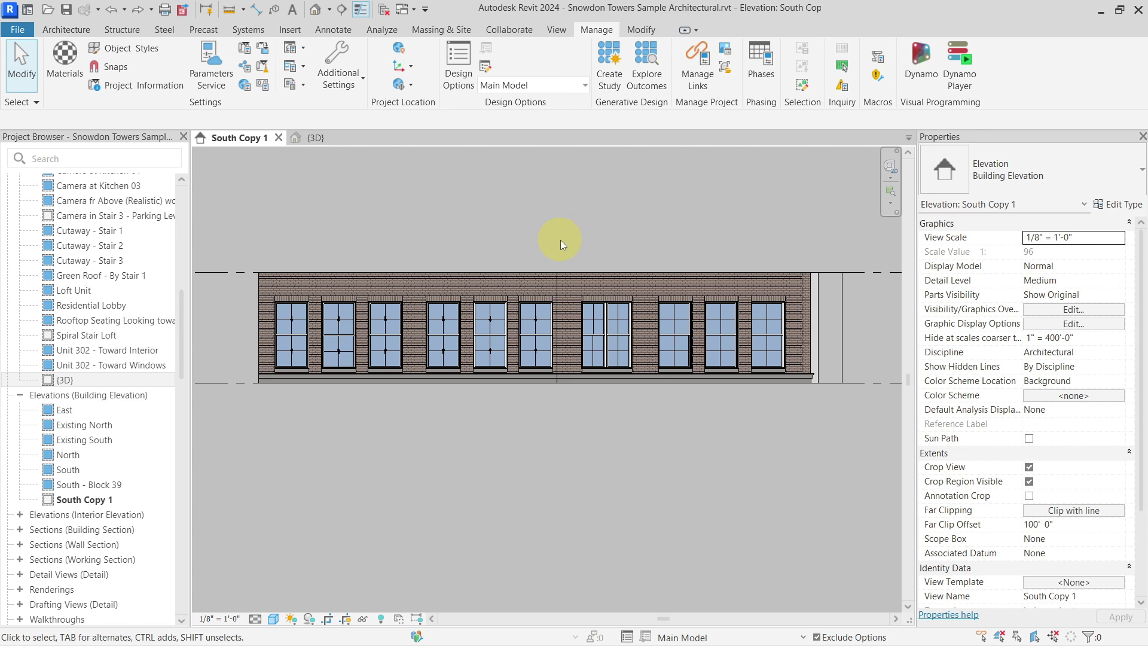
{"action": "middle_click_drag", "start_coordinate": [564, 254], "coordinate": [589, 246]}
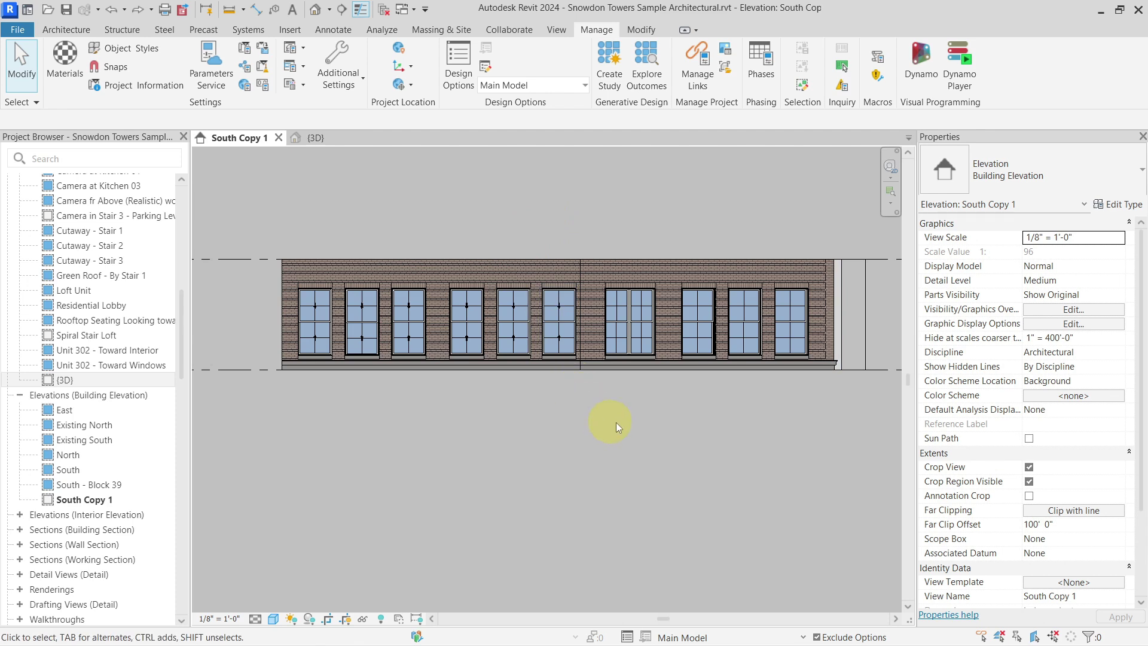
{"action": "middle_click_drag", "start_coordinate": [606, 392], "coordinate": [589, 405]}
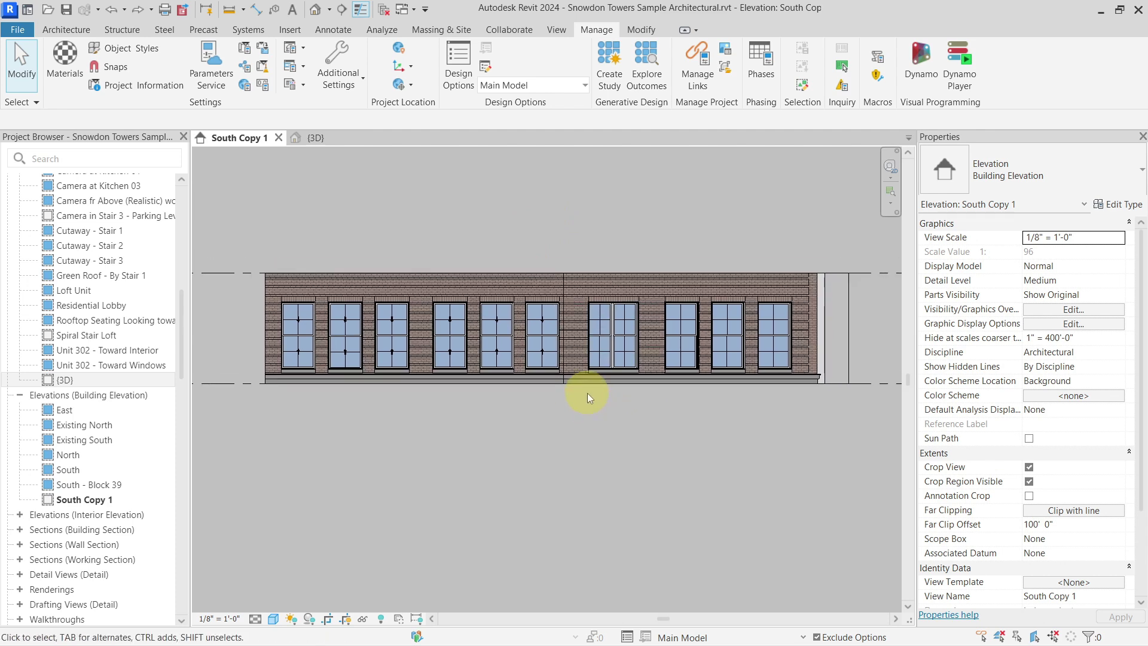
{"action": "middle_click_drag", "start_coordinate": [487, 341], "coordinate": [492, 353]}
{"action": "scroll", "coordinate": [492, 353], "scroll_direction": "up", "scroll_amount": 5}
{"action": "middle_click_drag", "start_coordinate": [414, 361], "coordinate": [565, 360]}
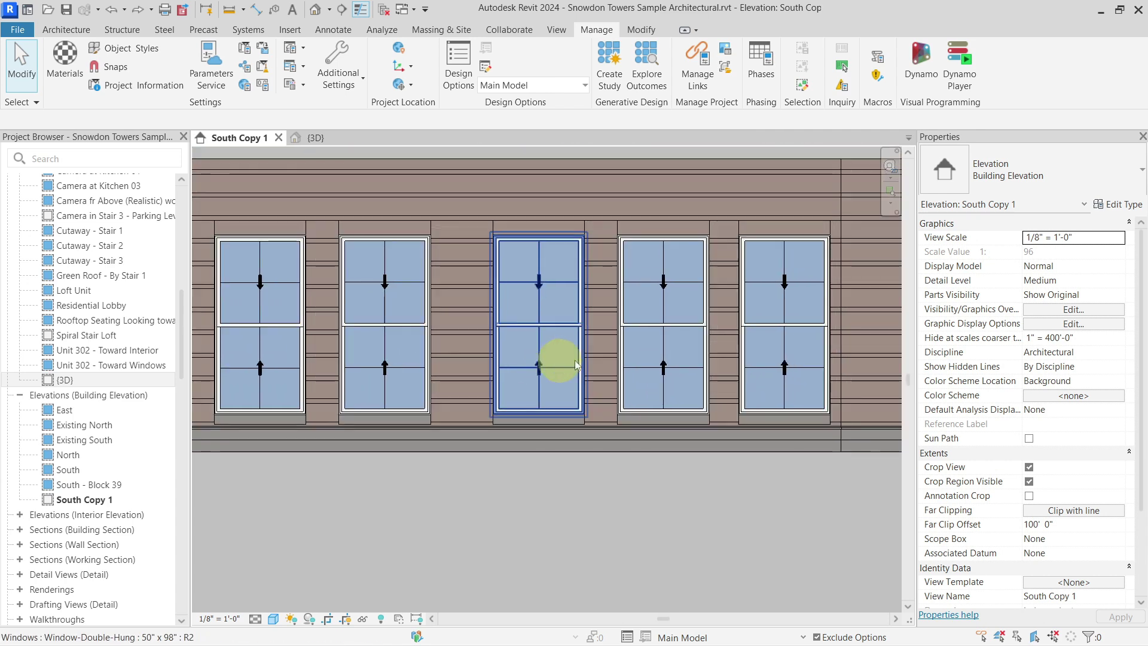
{"action": "scroll", "coordinate": [565, 359], "scroll_direction": "down", "scroll_amount": 4}
{"action": "scroll", "coordinate": [594, 363], "scroll_direction": "up", "scroll_amount": 3}
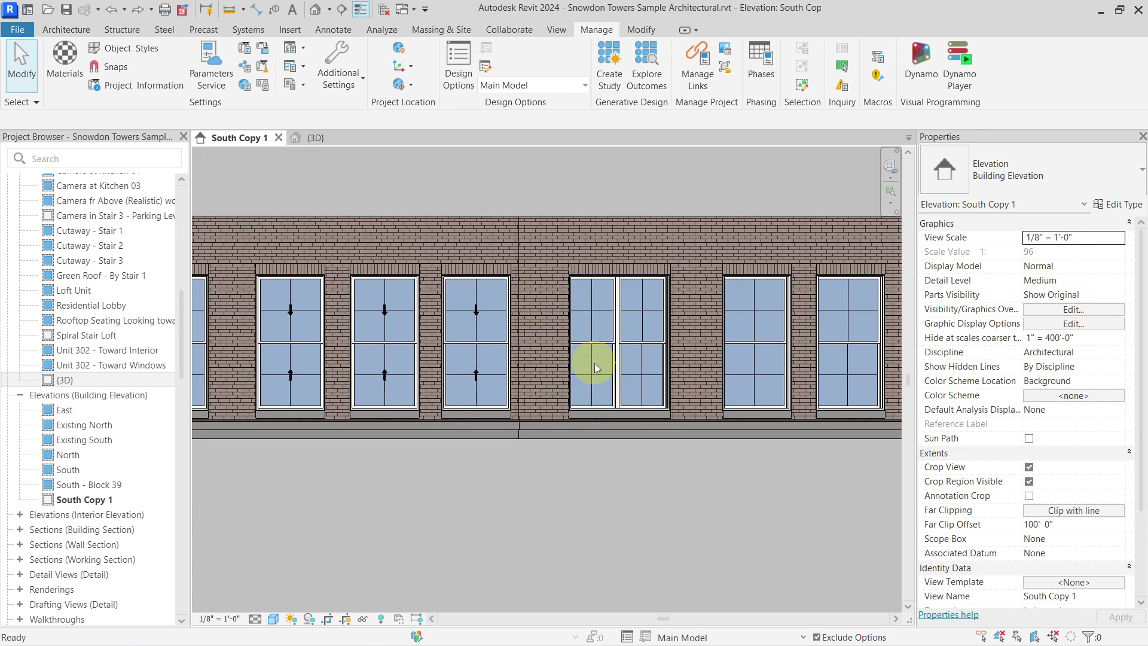
Override the Windows category's projection surface transparency to 50% in the South Copy 1 elevation
{"action": "key", "text": "v"}
{"action": "key", "text": "g"}
{"action": "left_click", "coordinate": [515, 356]}
{"action": "key", "text": "w"}
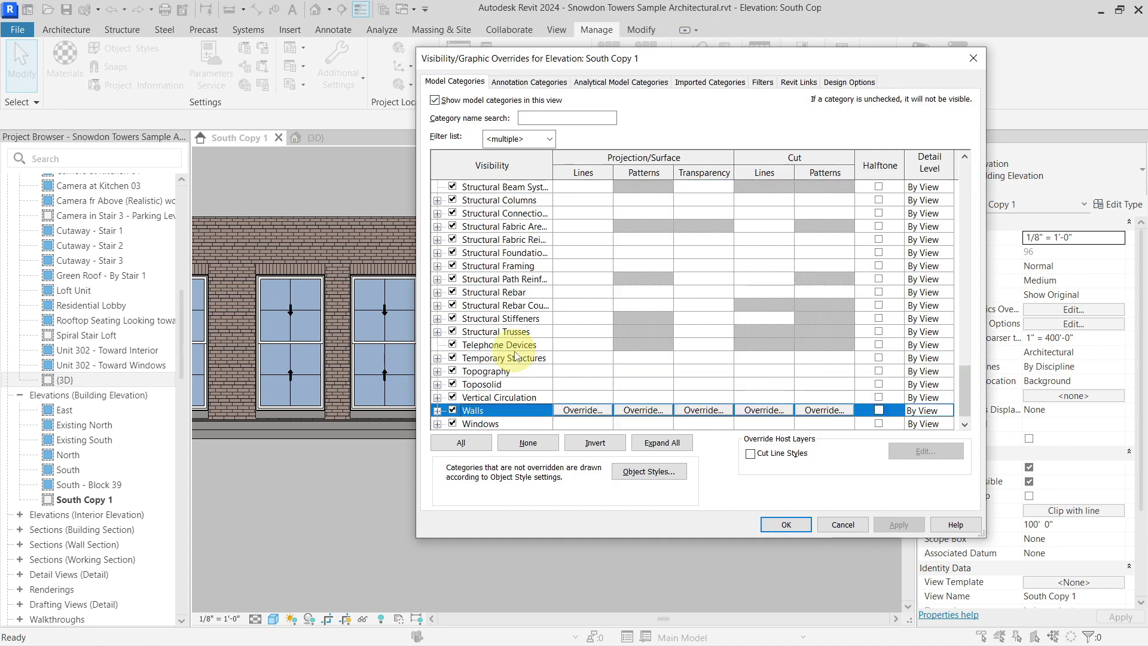
{"action": "key", "text": "w"}
{"action": "left_click", "coordinate": [703, 410]}
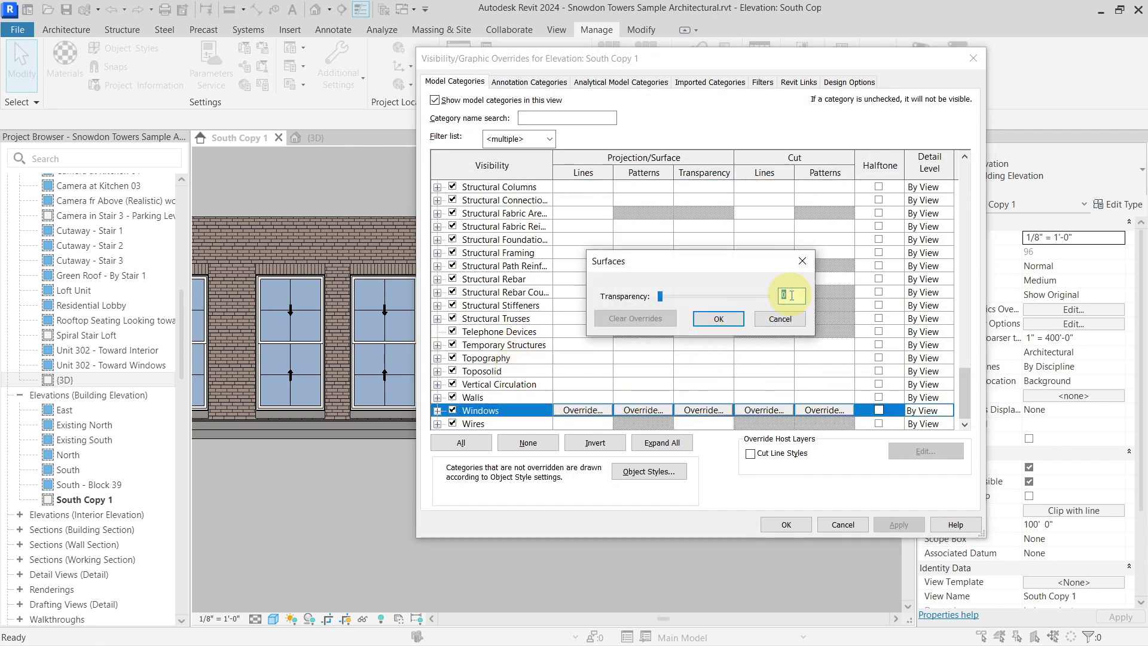
{"action": "key", "text": "Return"}
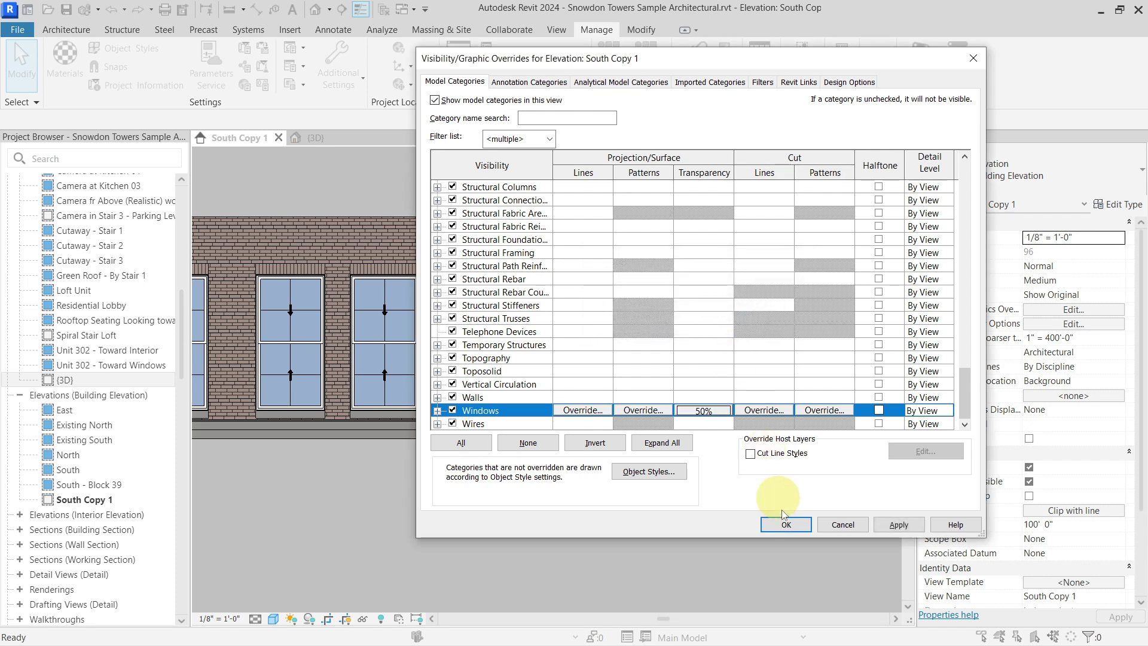
{"action": "left_click", "coordinate": [786, 523]}
Examine the frames, glass and interior elements at the first few windows of the elevation with the transparency override applied
{"action": "middle_click_drag", "start_coordinate": [461, 495], "coordinate": [543, 471]}
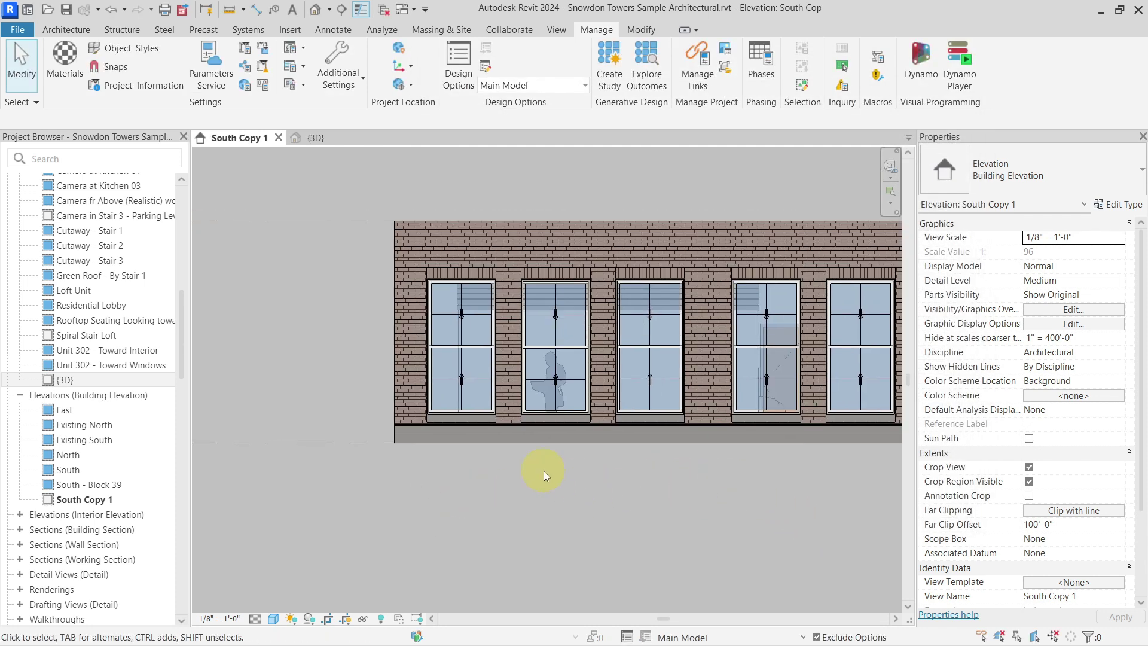
{"action": "scroll", "coordinate": [590, 324], "scroll_direction": "up", "scroll_amount": 3}
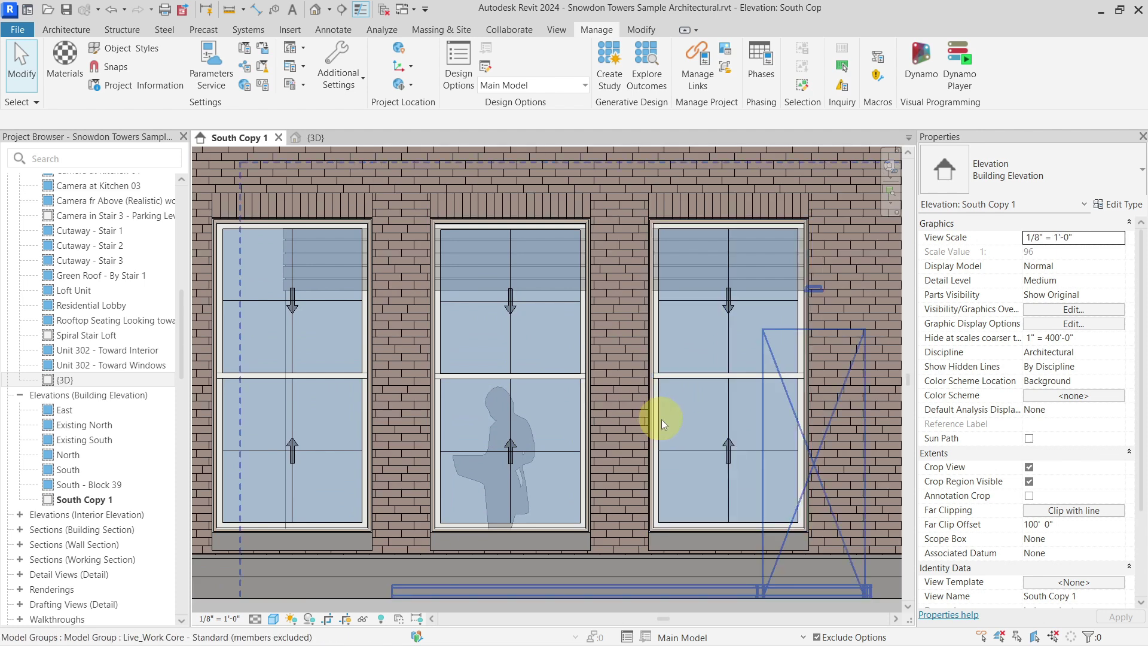
{"action": "scroll", "coordinate": [541, 283], "scroll_direction": "up", "scroll_amount": 2}
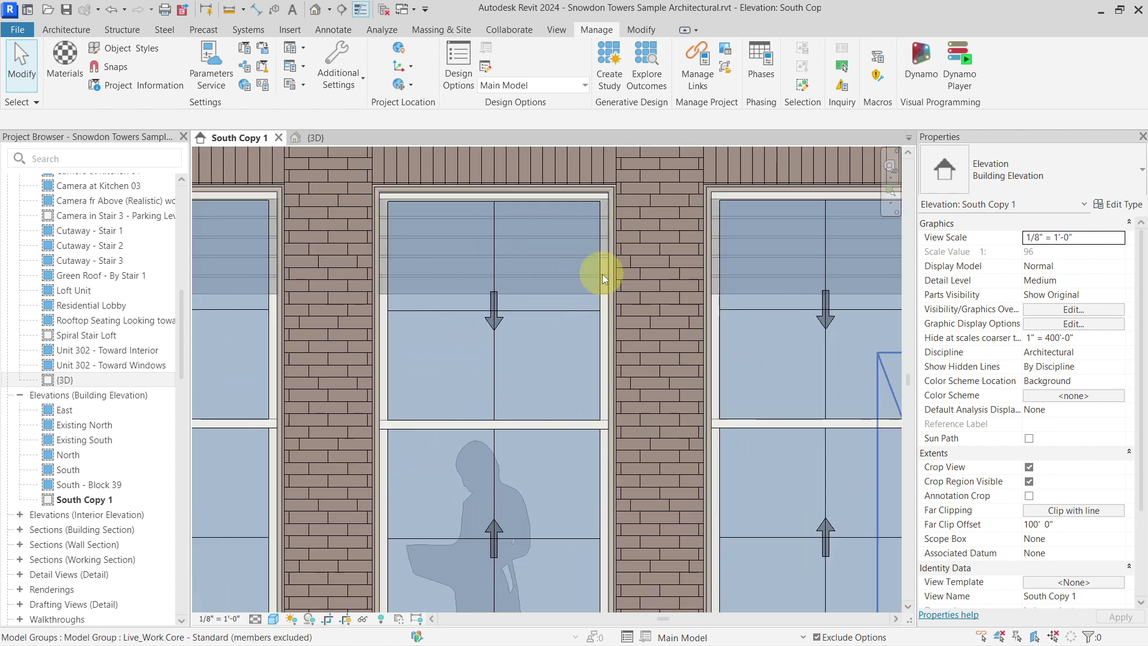
{"action": "scroll", "coordinate": [601, 274], "scroll_direction": "up", "scroll_amount": 2}
{"action": "scroll", "coordinate": [598, 338], "scroll_direction": "down", "scroll_amount": 1}
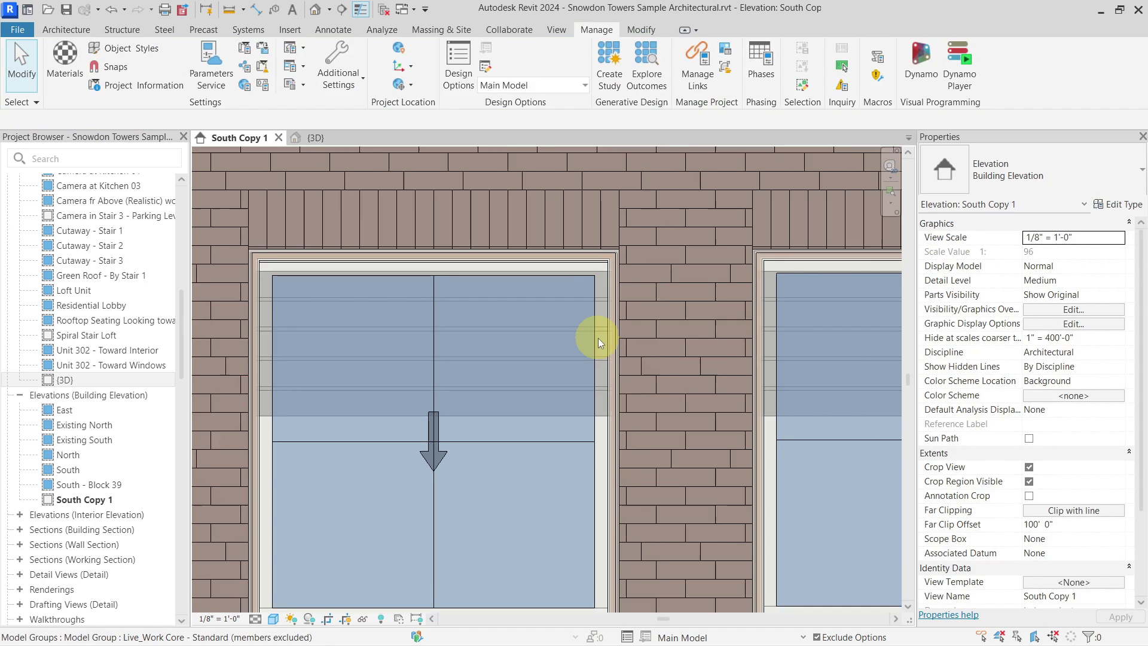
{"action": "scroll", "coordinate": [598, 338], "scroll_direction": "down", "scroll_amount": 2}
{"action": "scroll", "coordinate": [608, 493], "scroll_direction": "down", "scroll_amount": 2}
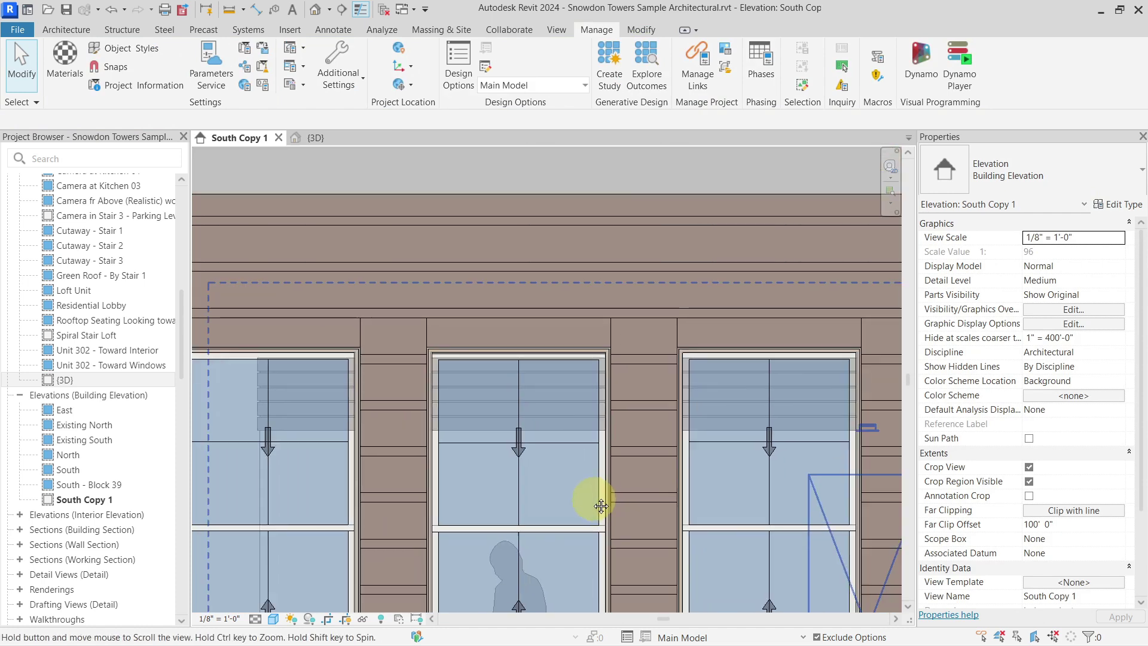
{"action": "scroll", "coordinate": [602, 507], "scroll_direction": "up", "scroll_amount": 1}
{"action": "scroll", "coordinate": [591, 492], "scroll_direction": "down", "scroll_amount": 2}
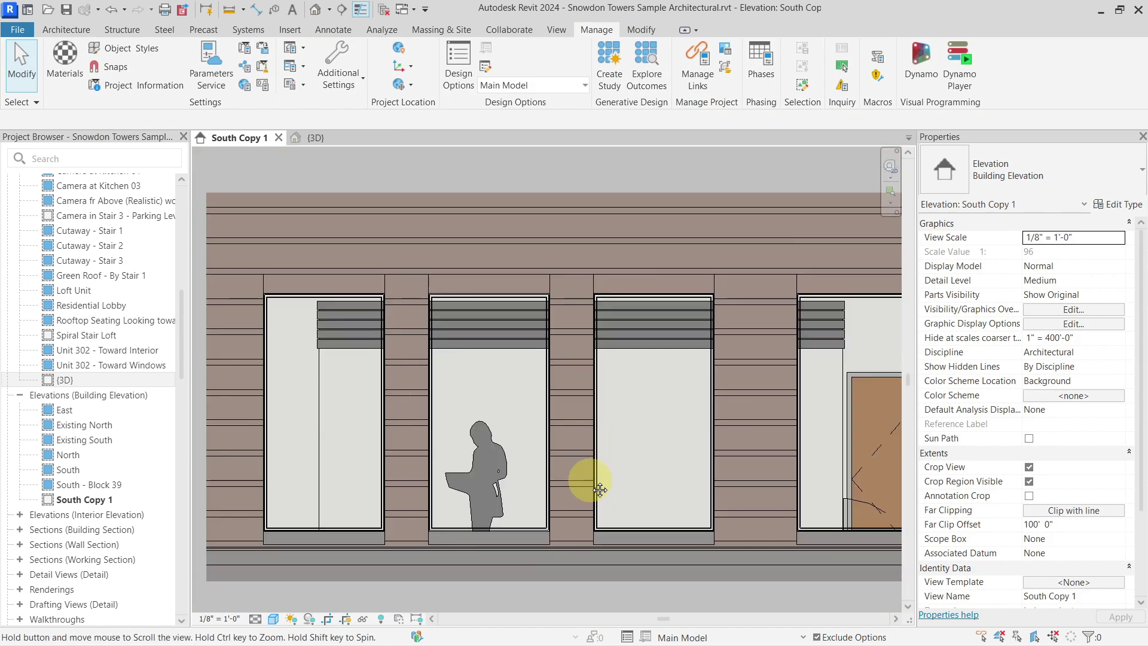
{"action": "scroll", "coordinate": [591, 481], "scroll_direction": "down", "scroll_amount": 1}
Clear the surface transparency override of the Windows category in the South Copy 1 elevation
{"action": "key", "text": "v"}
{"action": "key", "text": "v"}
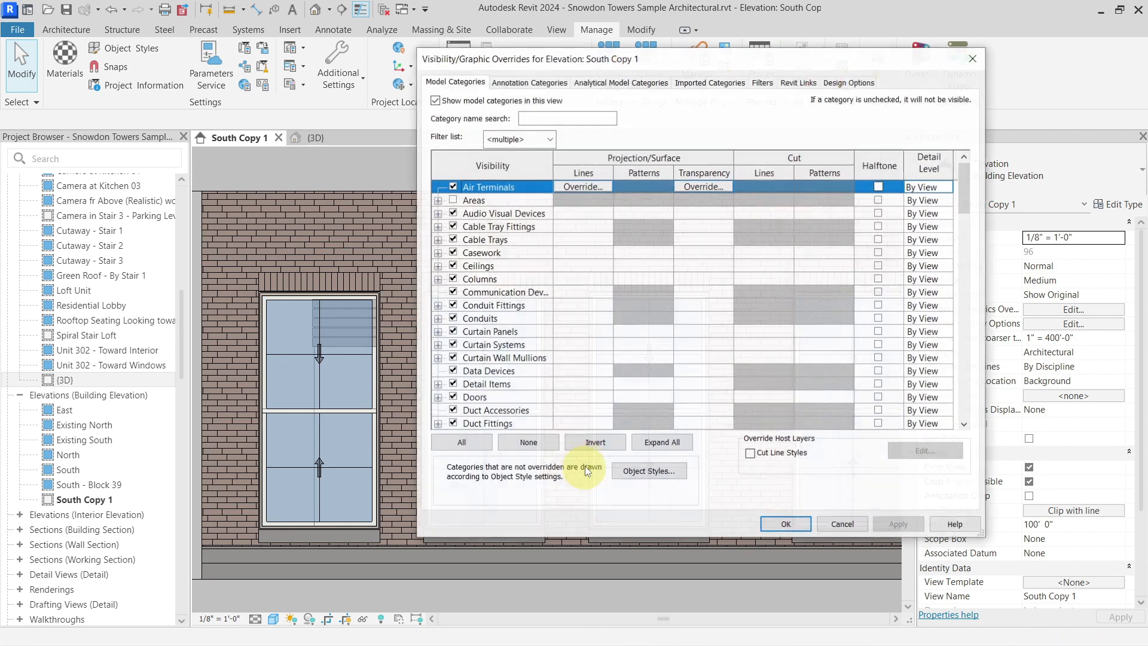
{"action": "scroll", "coordinate": [520, 388], "scroll_direction": "down", "scroll_amount": 15}
{"action": "left_click", "coordinate": [526, 410]}
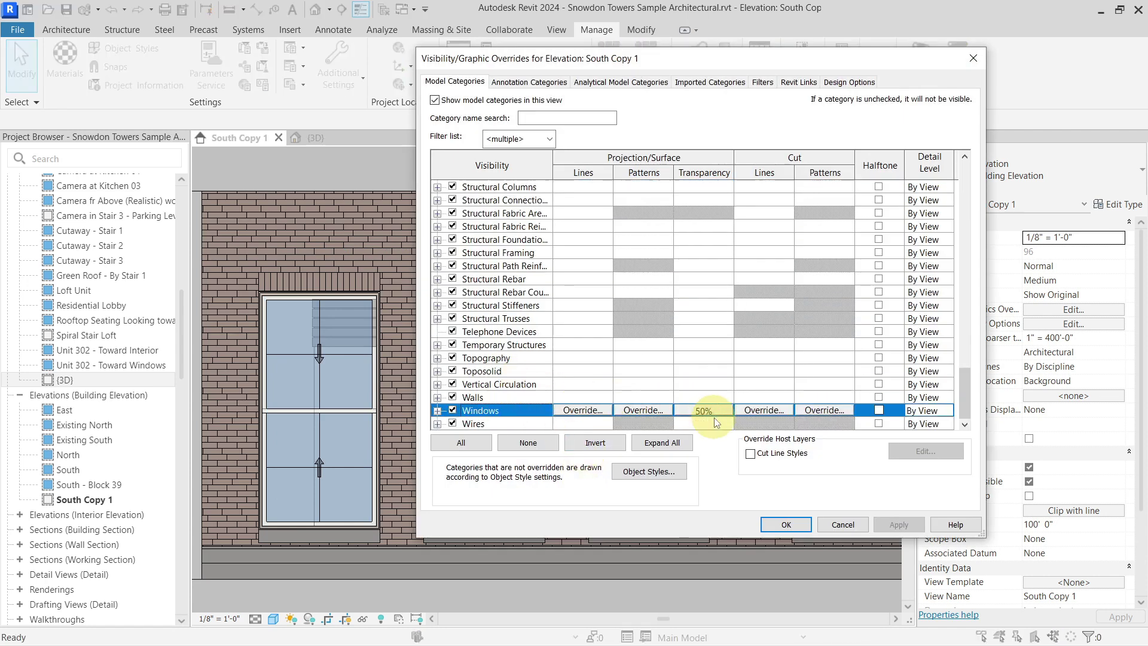
{"action": "left_click", "coordinate": [717, 412]}
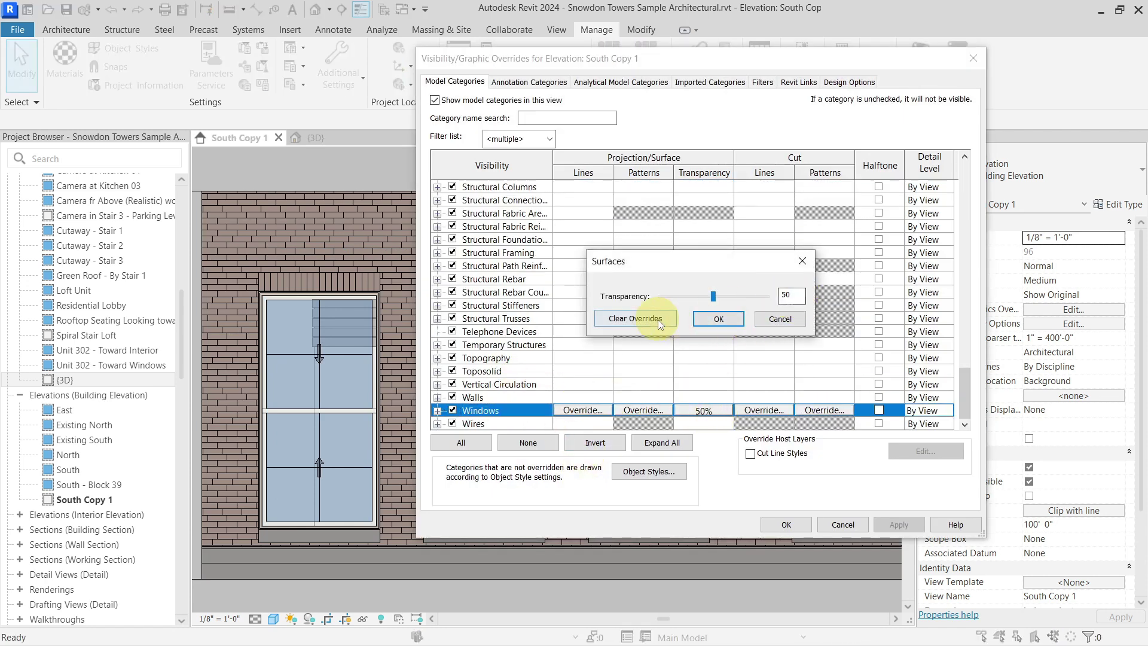
{"action": "left_click", "coordinate": [718, 319]}
{"action": "left_click", "coordinate": [786, 524]}
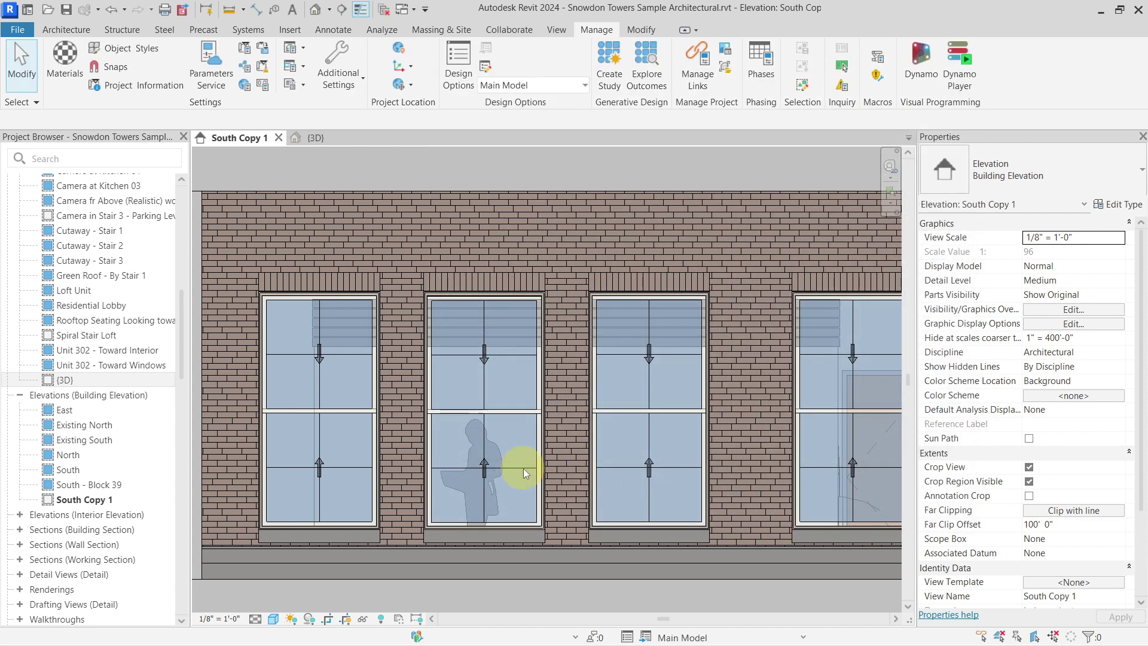
Override the view graphics by element for the third window from the facade's left end, setting its surface transparency to 50
{"action": "left_click", "coordinate": [522, 468]}
{"action": "scroll", "coordinate": [630, 461], "scroll_direction": "down", "scroll_amount": 2}
{"action": "middle_click_drag", "start_coordinate": [630, 460], "coordinate": [477, 452]}
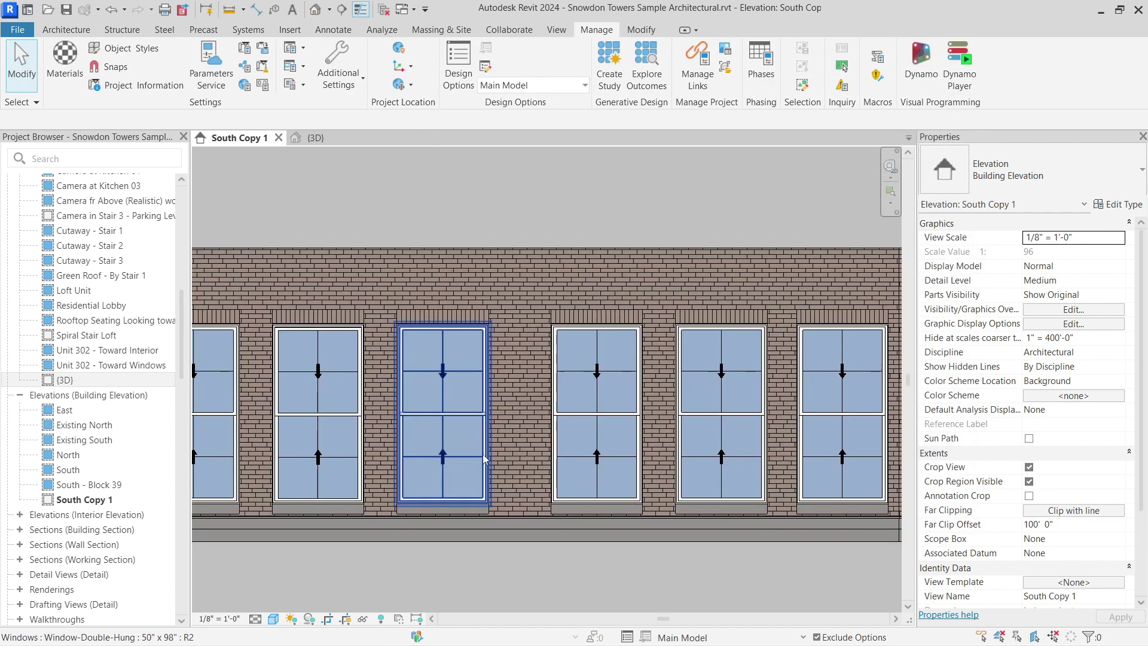
{"action": "scroll", "coordinate": [477, 452], "scroll_direction": "up", "scroll_amount": 3}
{"action": "left_click", "coordinate": [463, 458]}
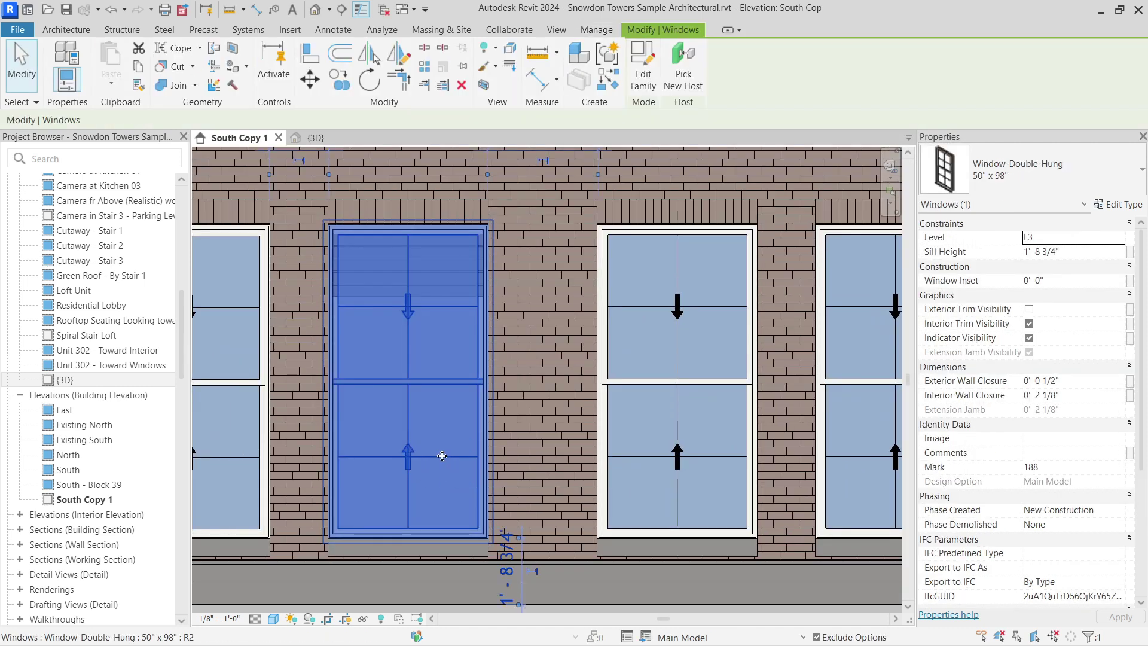
{"action": "right_click", "coordinate": [442, 456]}
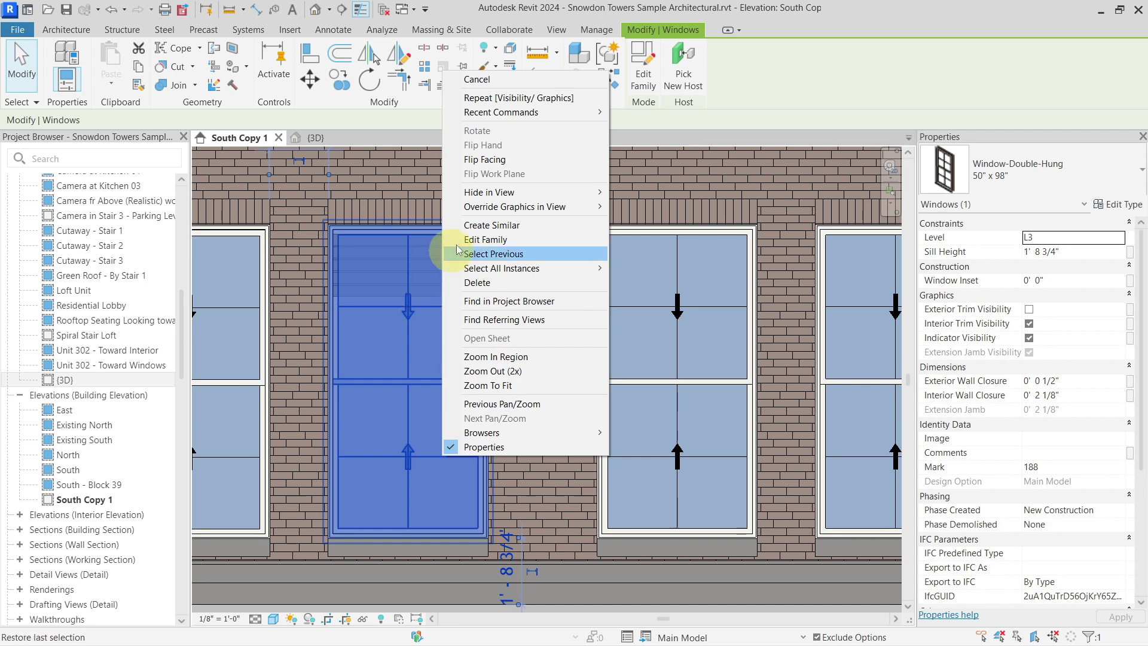
{"action": "mouse_move", "coordinate": [533, 206]}
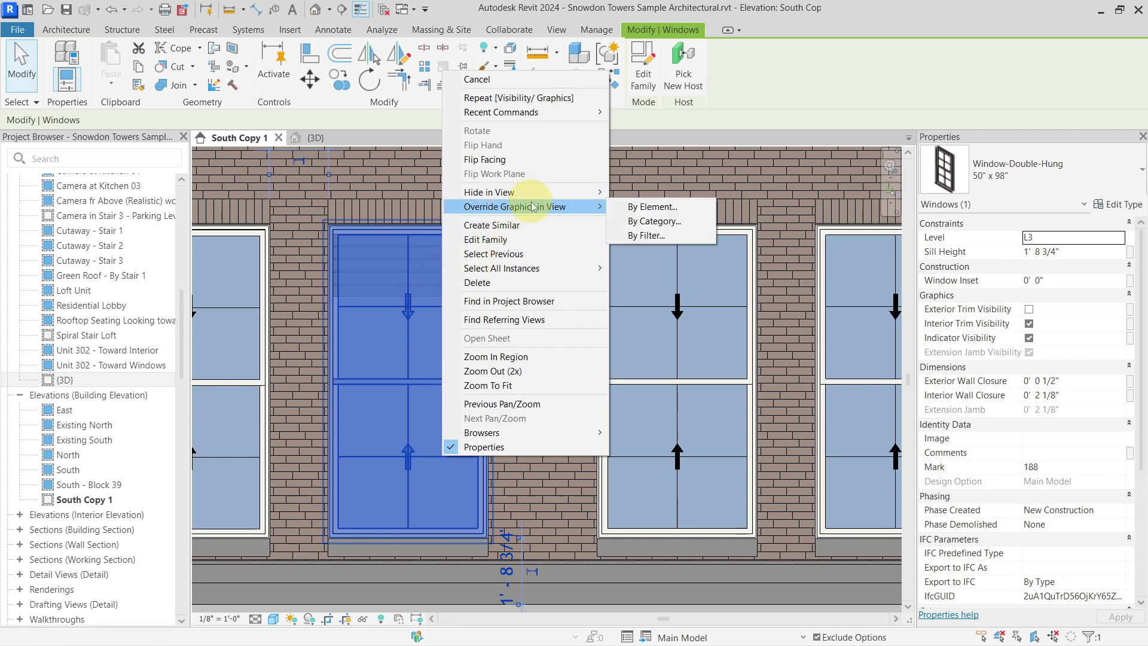
{"action": "left_click", "coordinate": [643, 205]}
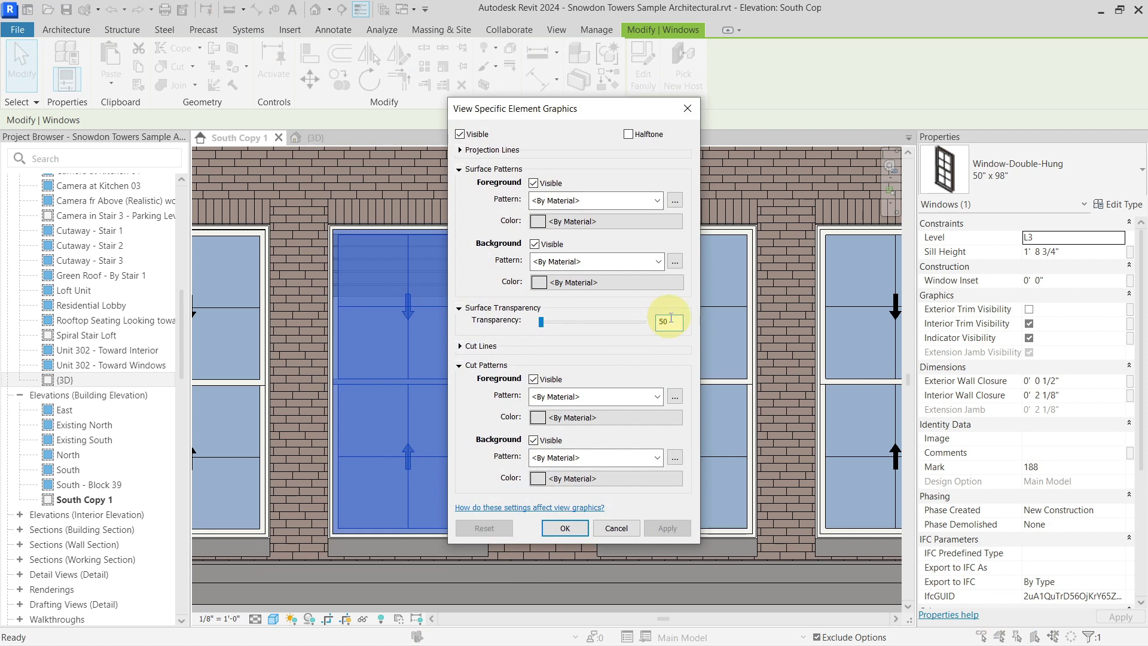
{"action": "left_click", "coordinate": [565, 528]}
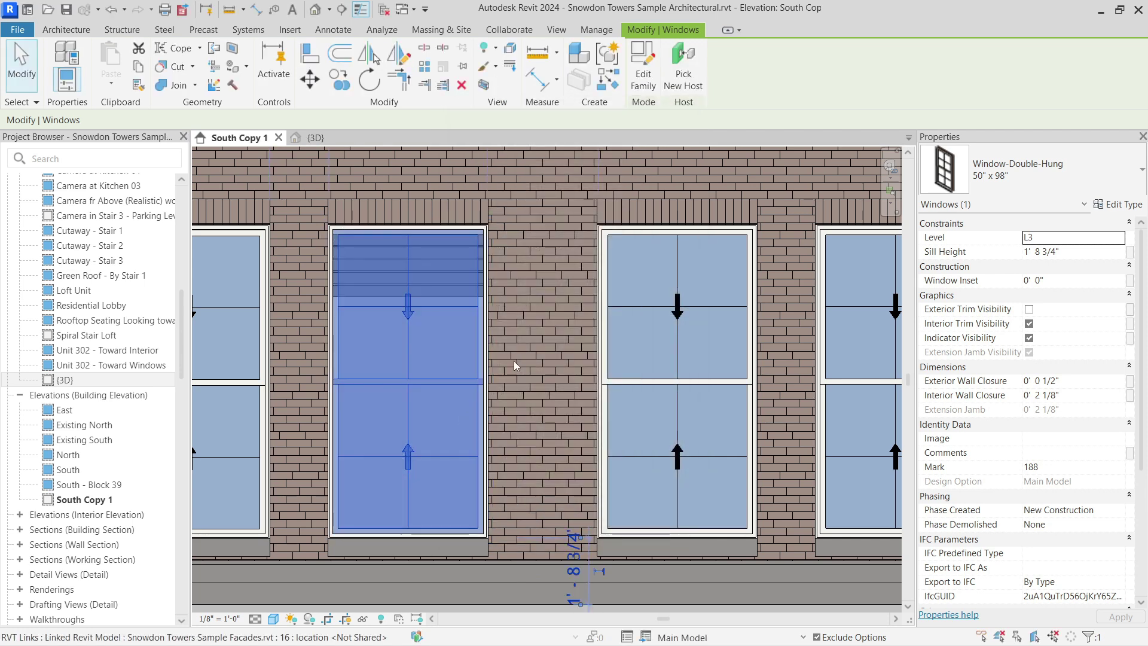
Examine the frame, glass and interior elements of the third window with its element transparency override applied
{"action": "left_click", "coordinate": [395, 309]}
{"action": "scroll", "coordinate": [295, 296], "scroll_direction": "up", "scroll_amount": 3}
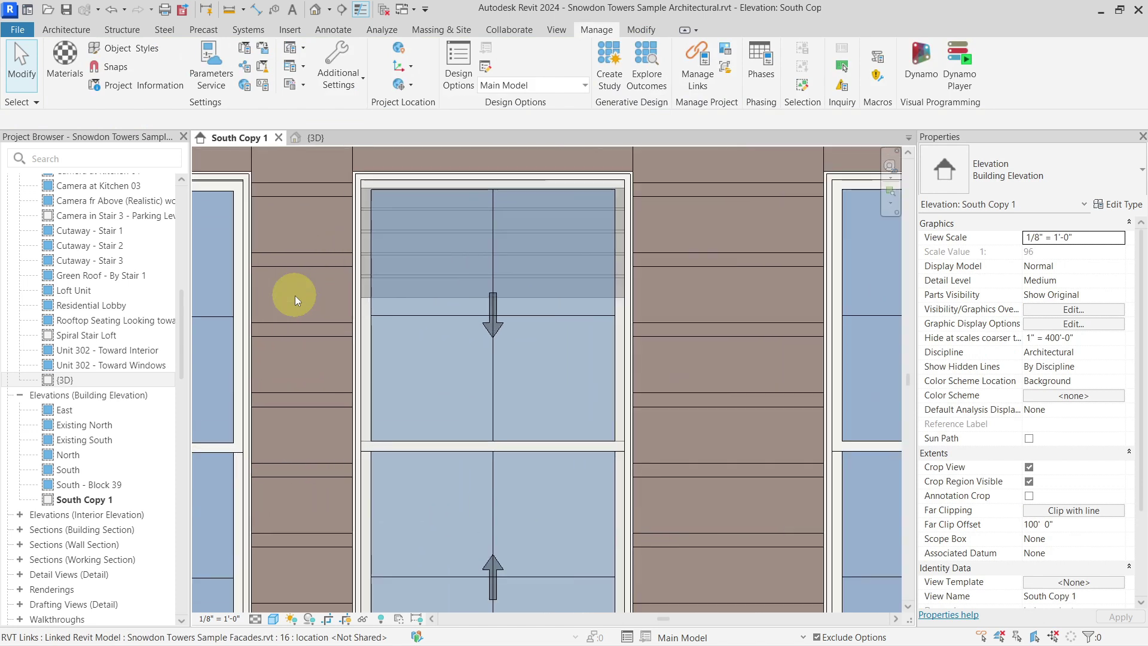
{"action": "middle_click_drag", "start_coordinate": [410, 289], "coordinate": [459, 353]}
{"action": "scroll", "coordinate": [450, 301], "scroll_direction": "up", "scroll_amount": 5}
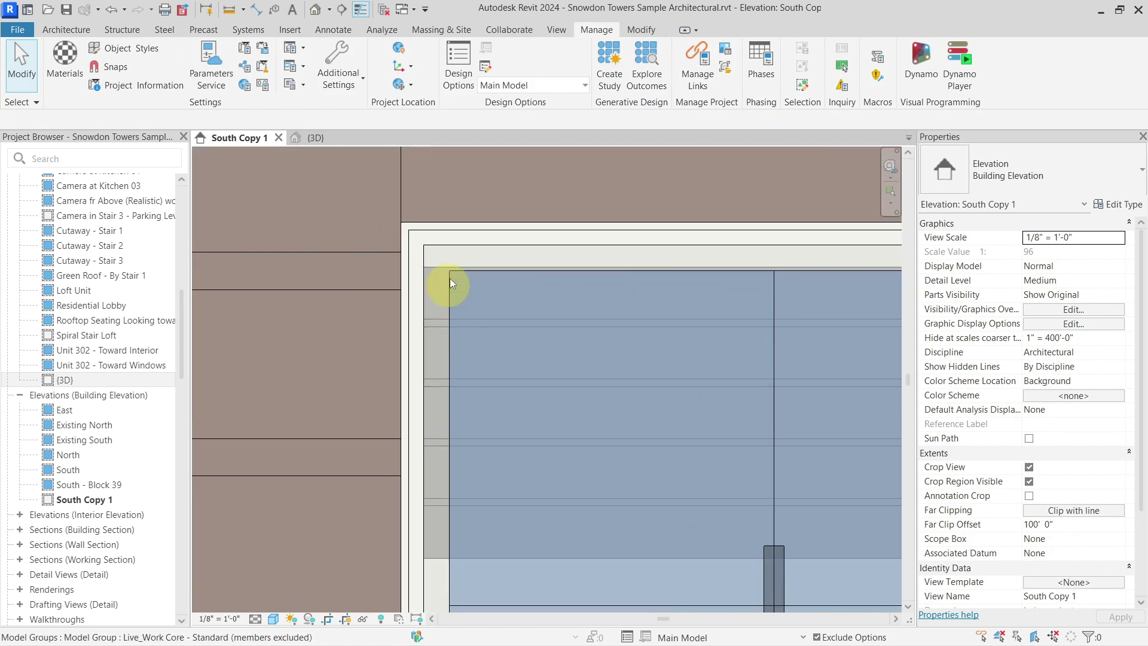
{"action": "scroll", "coordinate": [431, 303], "scroll_direction": "down", "scroll_amount": 5}
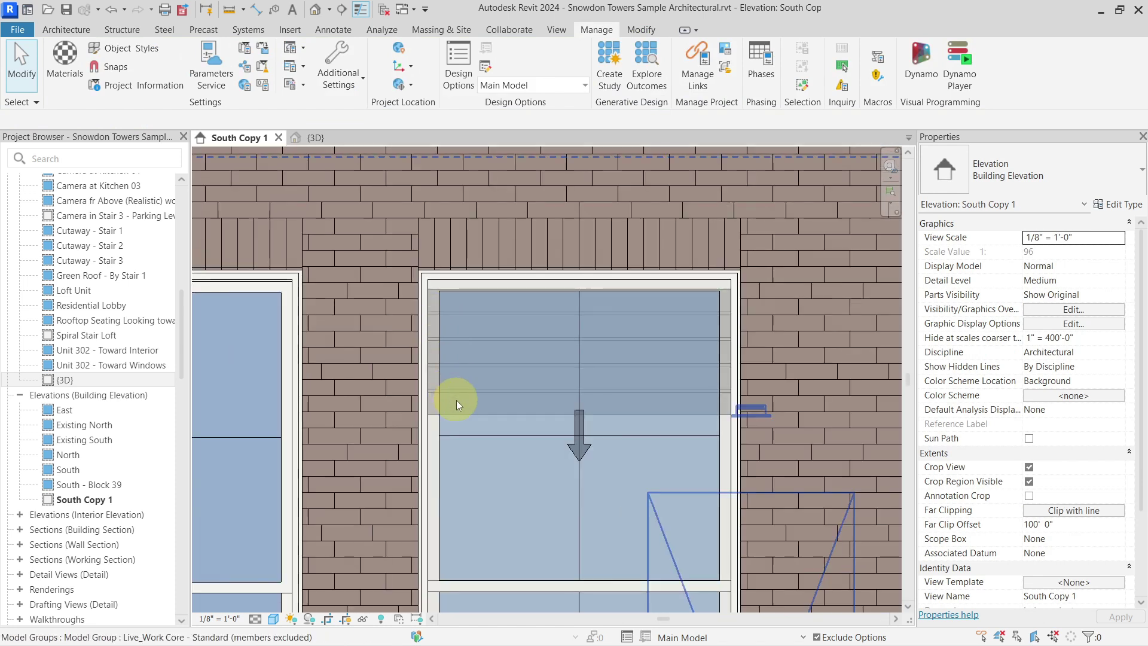
{"action": "scroll", "coordinate": [528, 385], "scroll_direction": "down", "scroll_amount": 2}
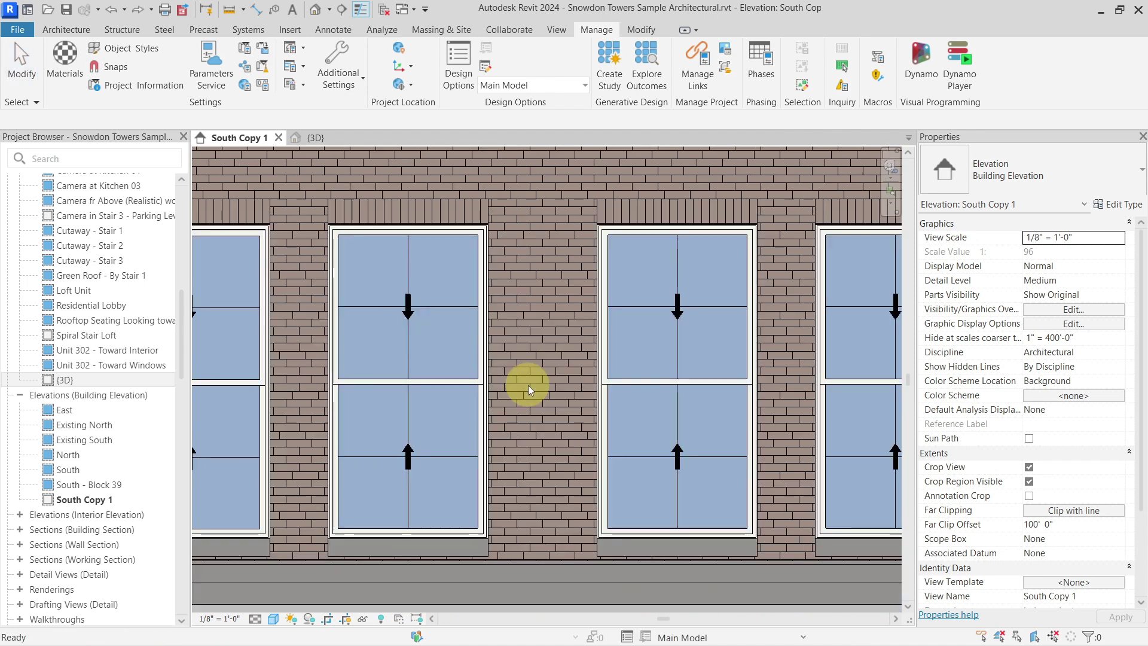
Open the Window-Double-Hung family for editing from the first single window to the right of the double window in the elevation
{"action": "scroll", "coordinate": [492, 360], "scroll_direction": "down", "scroll_amount": 4}
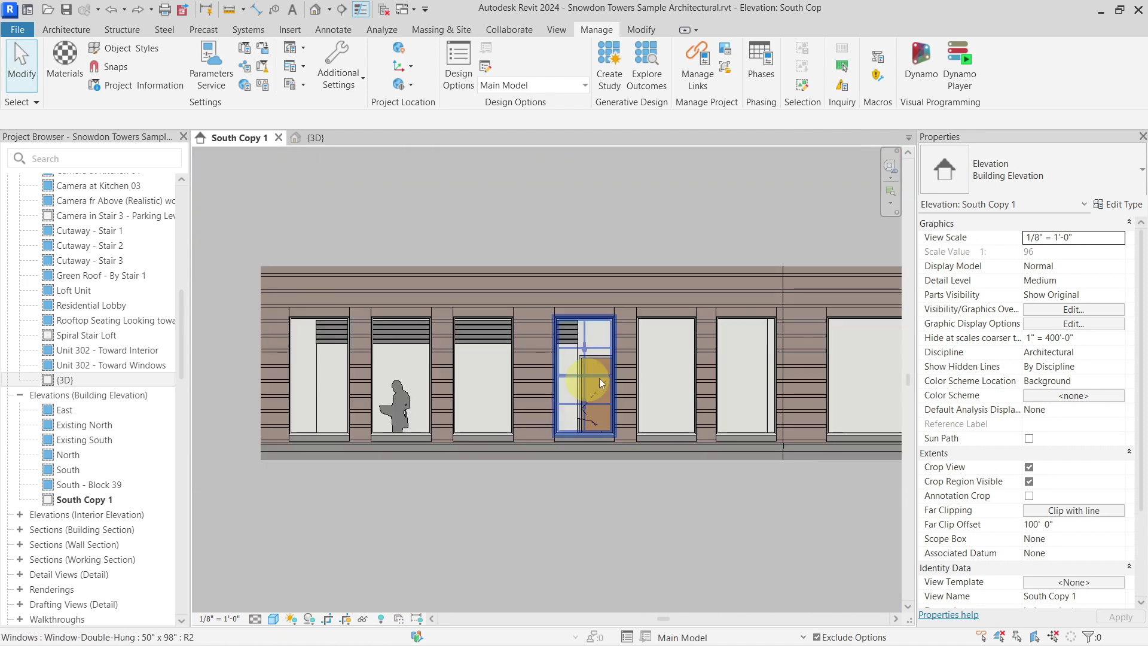
{"action": "scroll", "coordinate": [585, 380], "scroll_direction": "down", "scroll_amount": 2}
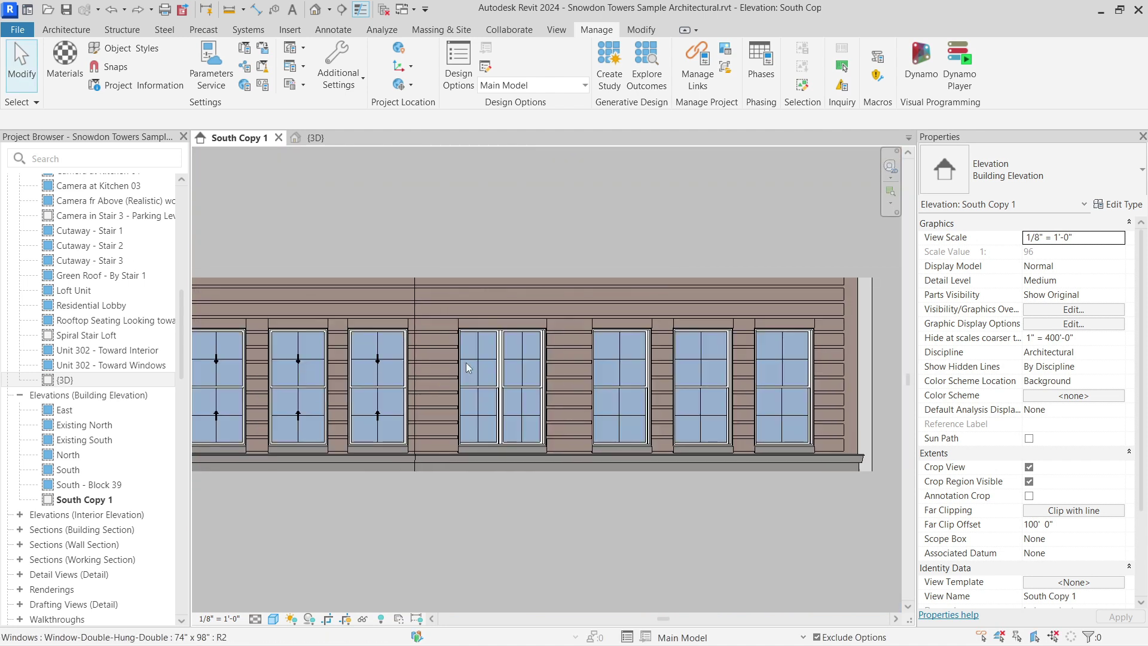
{"action": "middle_click_drag", "start_coordinate": [394, 371], "coordinate": [407, 378]}
{"action": "scroll", "coordinate": [590, 378], "scroll_direction": "up", "scroll_amount": 5}
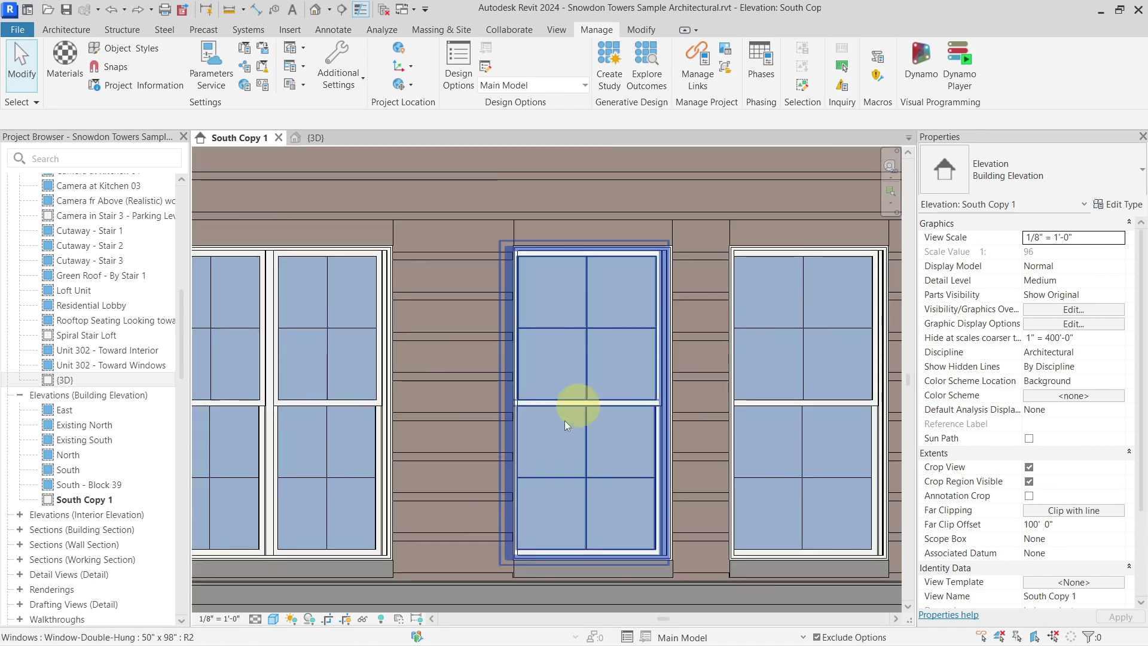
{"action": "left_click", "coordinate": [616, 410]}
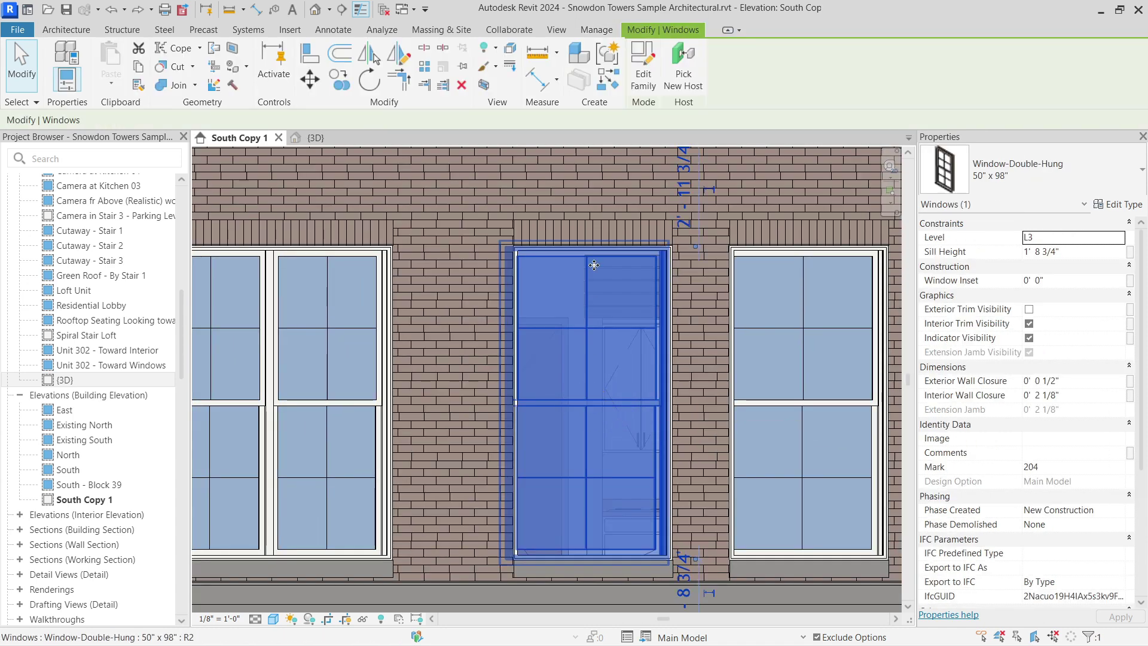
{"action": "left_click", "coordinate": [643, 82]}
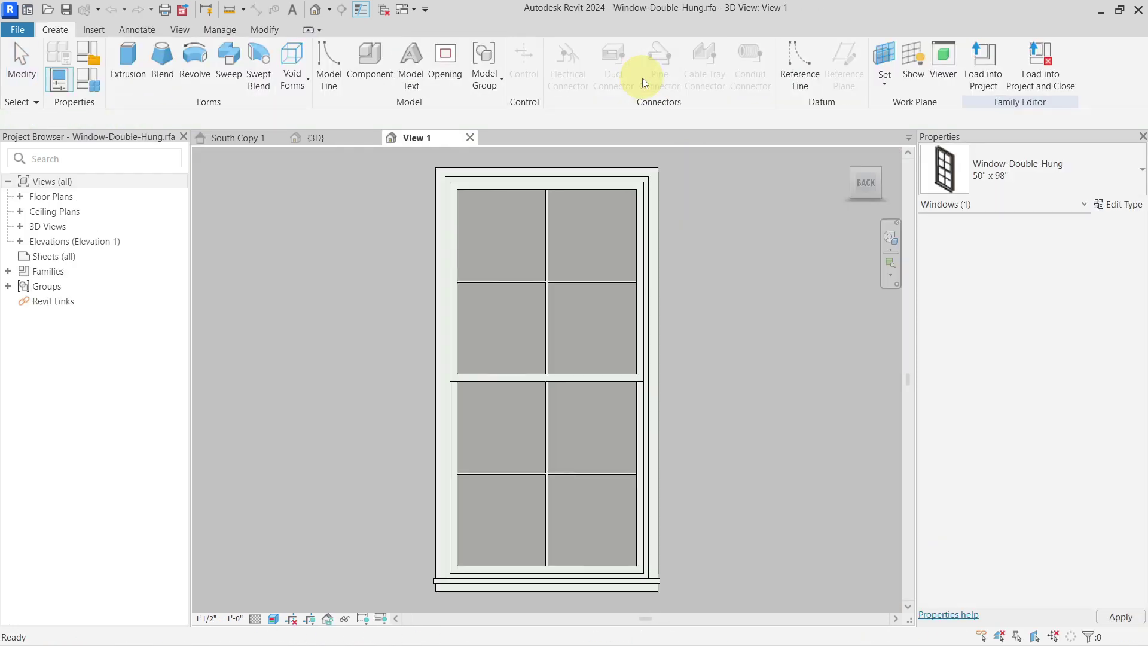
Set the family's 3D view to the Consistent Colors visual style and turn off Front/Back visibility for the upper glass pane
{"action": "left_click", "coordinate": [591, 256]}
{"action": "middle_click_drag", "start_coordinate": [730, 320], "coordinate": [486, 462], "text": "shift"}
{"action": "left_click", "coordinate": [272, 618]}
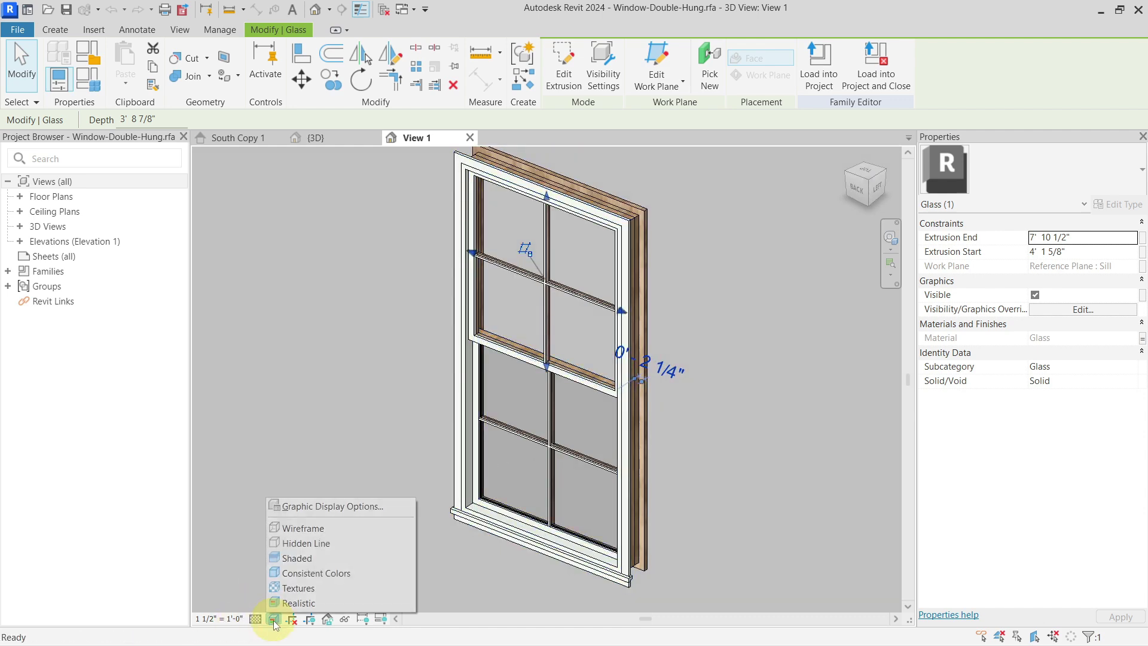
{"action": "left_click", "coordinate": [301, 575]}
{"action": "middle_click_drag", "start_coordinate": [487, 422], "coordinate": [532, 385], "text": "shift"}
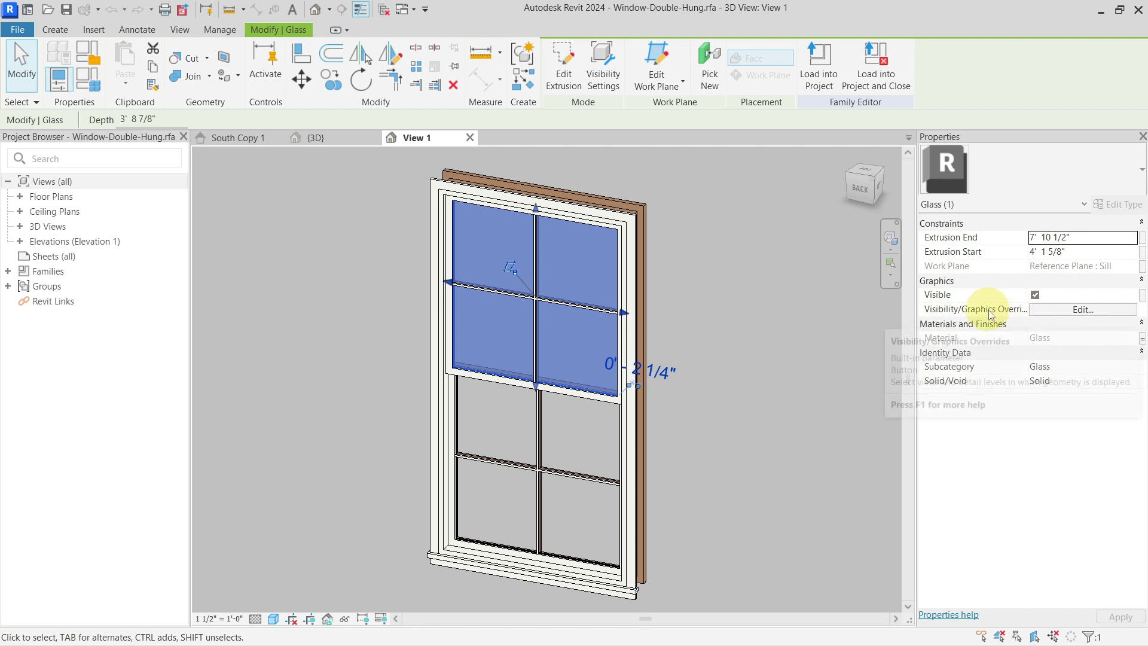
{"action": "left_click", "coordinate": [1065, 310]}
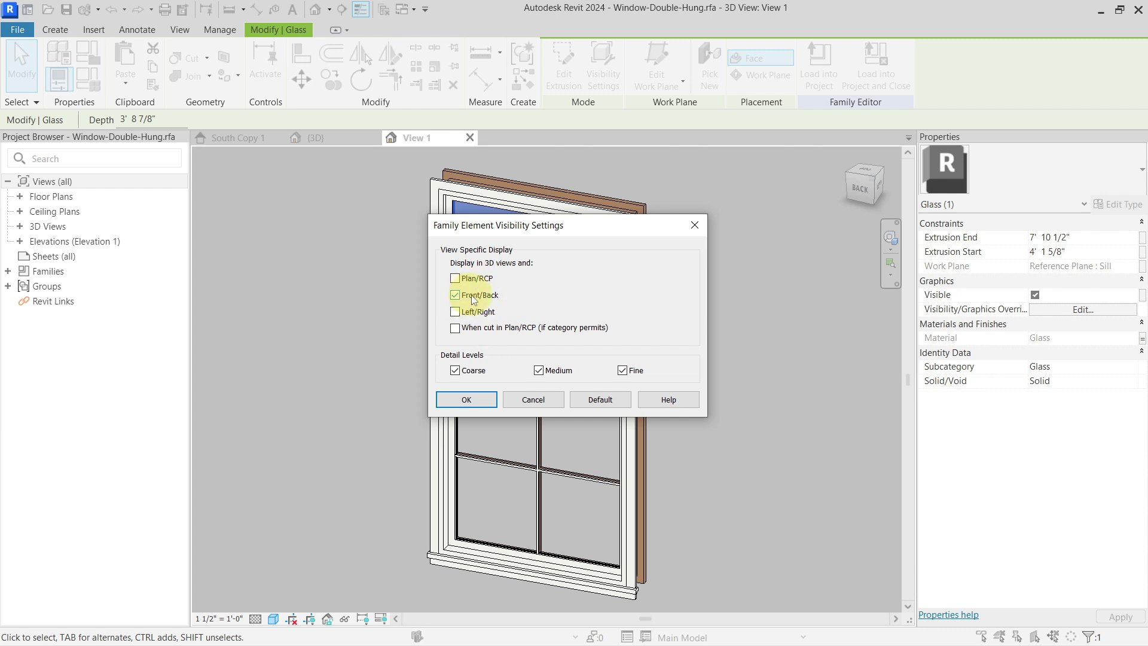
{"action": "left_click", "coordinate": [468, 396]}
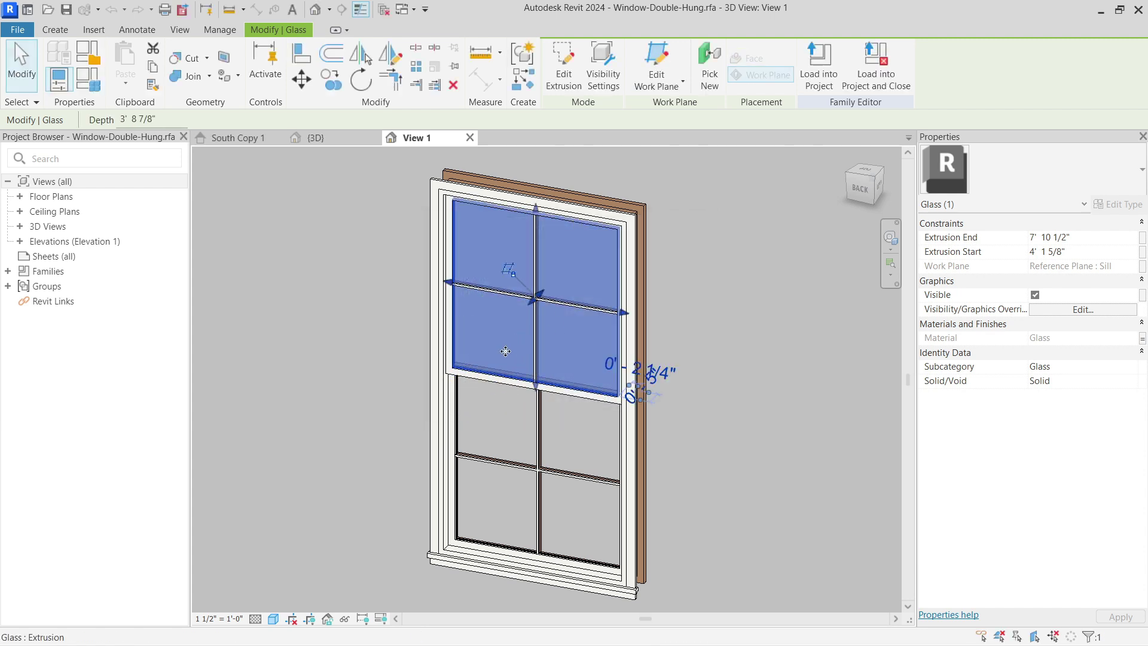
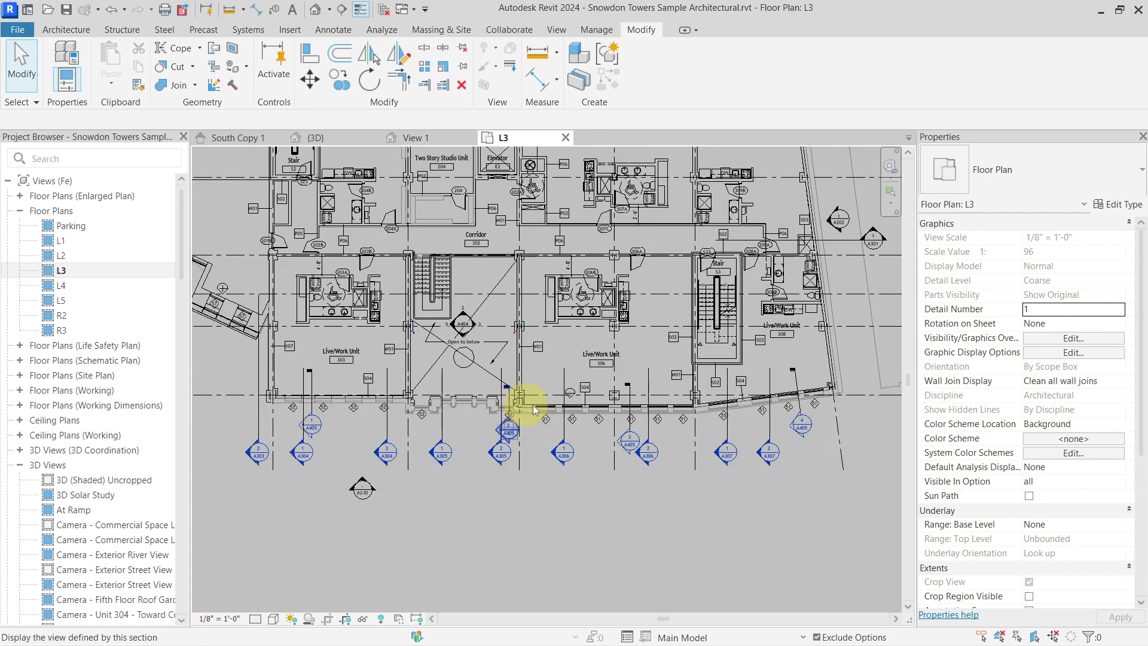
Select the double window in the angled south wall on the L3 plan and locate it in the 3D view and South Copy 1
{"action": "scroll", "coordinate": [709, 421], "scroll_direction": "up", "scroll_amount": 3}
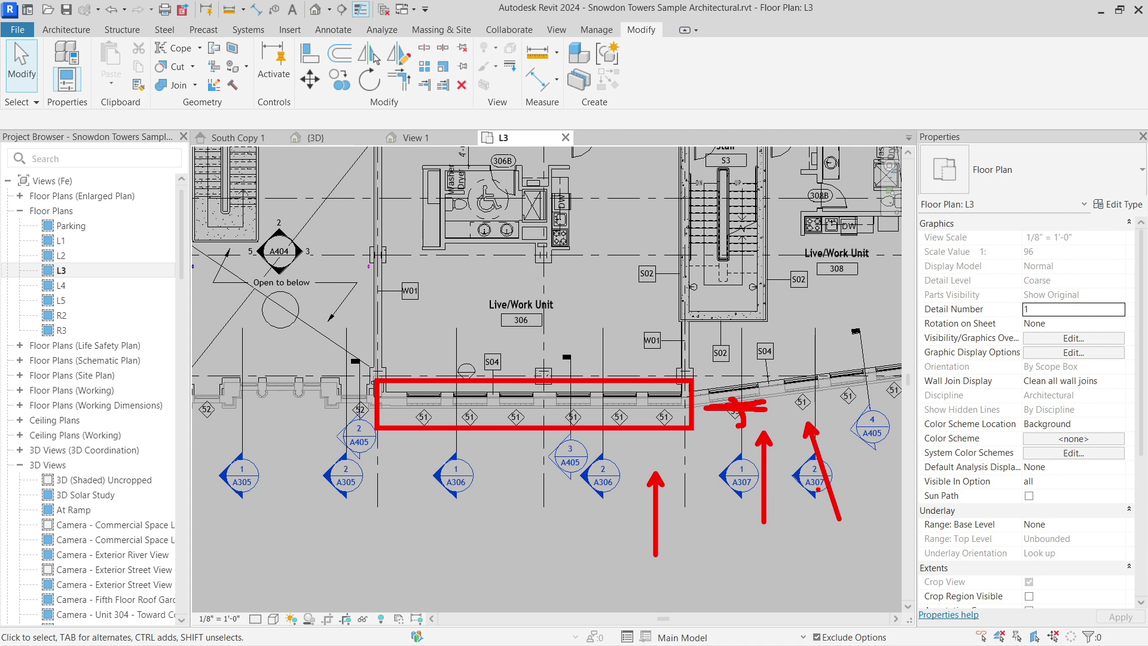
{"action": "left_click", "coordinate": [730, 395]}
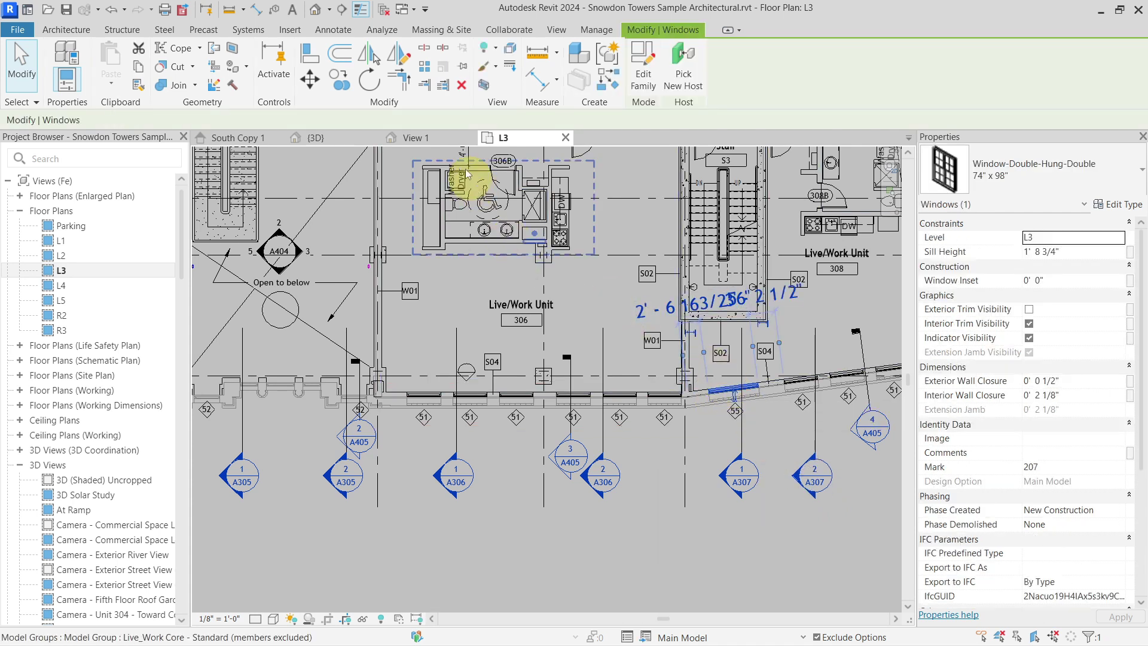
{"action": "left_click", "coordinate": [317, 138]}
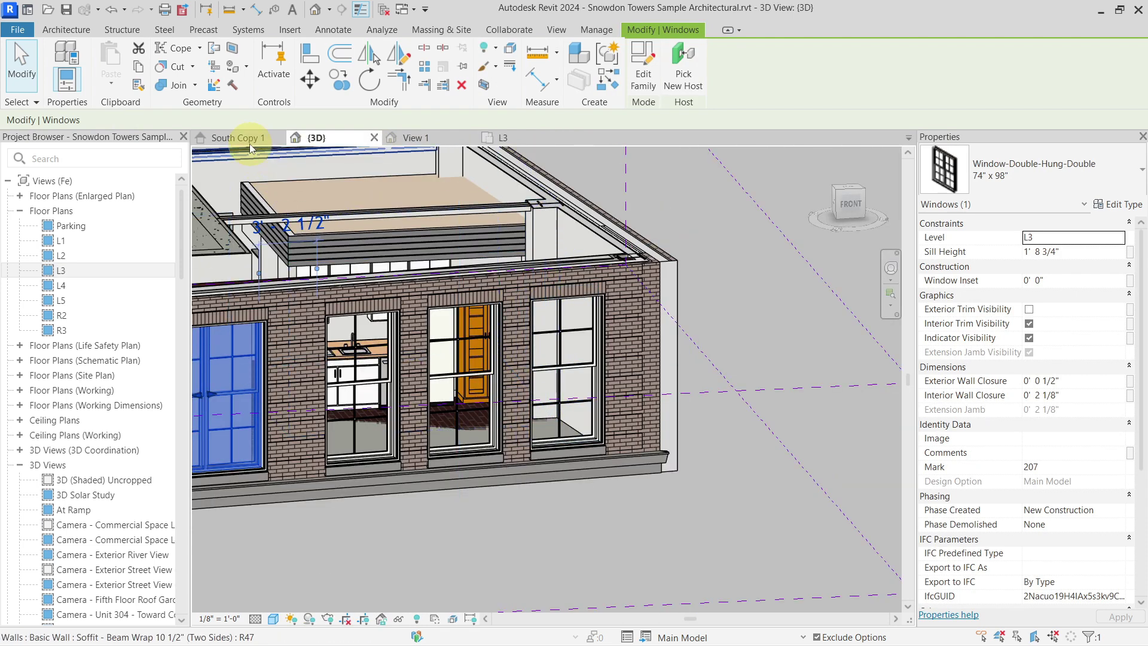
{"action": "left_click", "coordinate": [249, 139]}
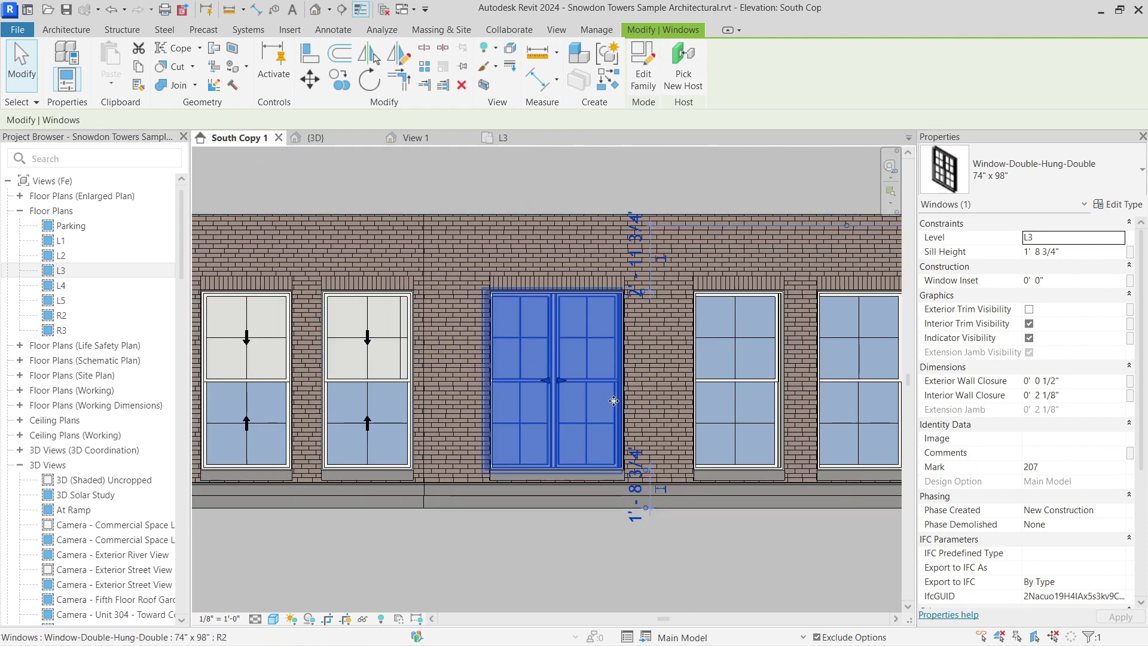
Examine the glass of the double window and its neighbouring windows along the South Copy 1 elevation
{"action": "left_click", "coordinate": [546, 347]}
{"action": "scroll", "coordinate": [546, 341], "scroll_direction": "up", "scroll_amount": 5}
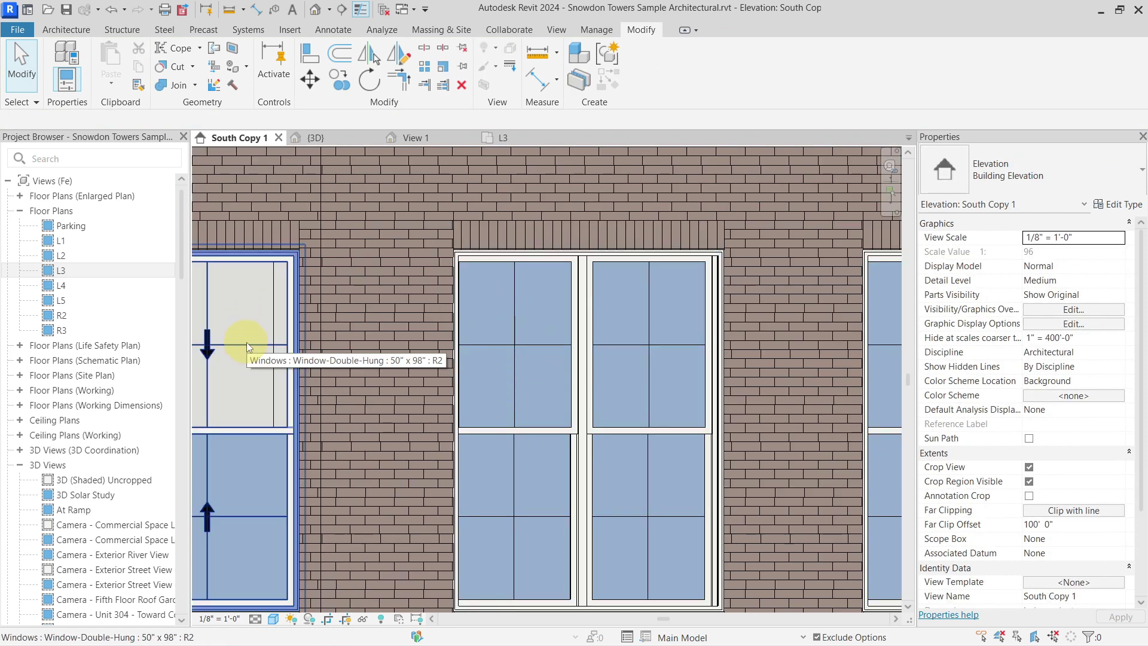
{"action": "scroll", "coordinate": [665, 400], "scroll_direction": "down", "scroll_amount": 5}
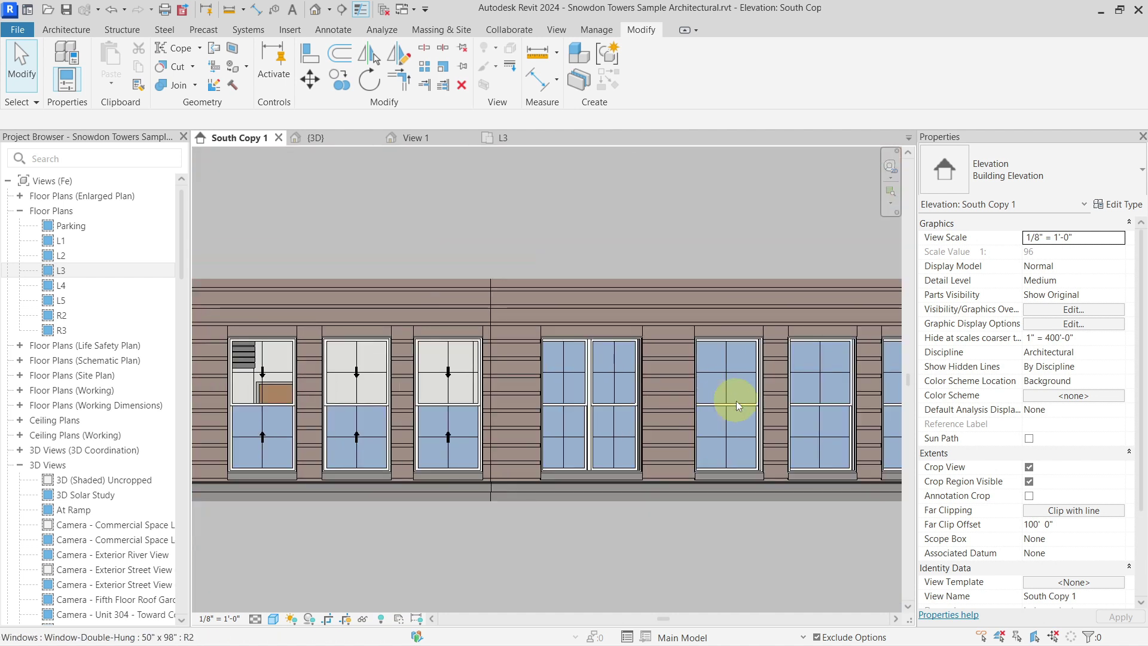
{"action": "middle_click_drag", "start_coordinate": [736, 401], "coordinate": [486, 401]}
{"action": "scroll", "coordinate": [653, 410], "scroll_direction": "down", "scroll_amount": 1}
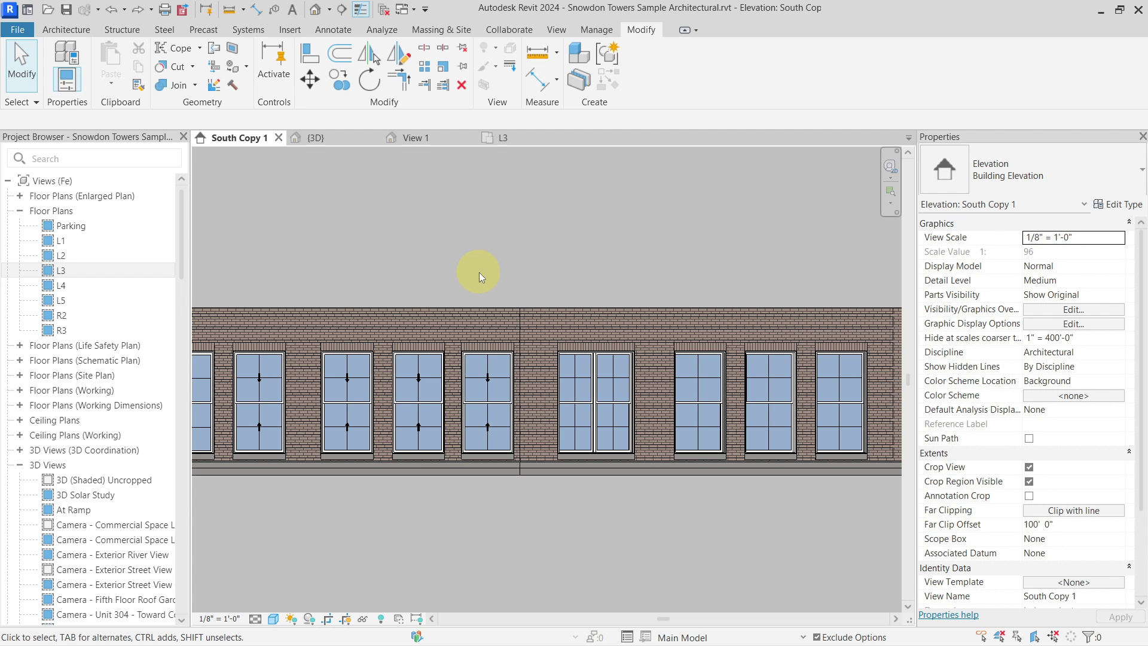
Select both glass panes in the Window-Double-Hung family and inspect their subcategory assignment
{"action": "left_click", "coordinate": [431, 137]}
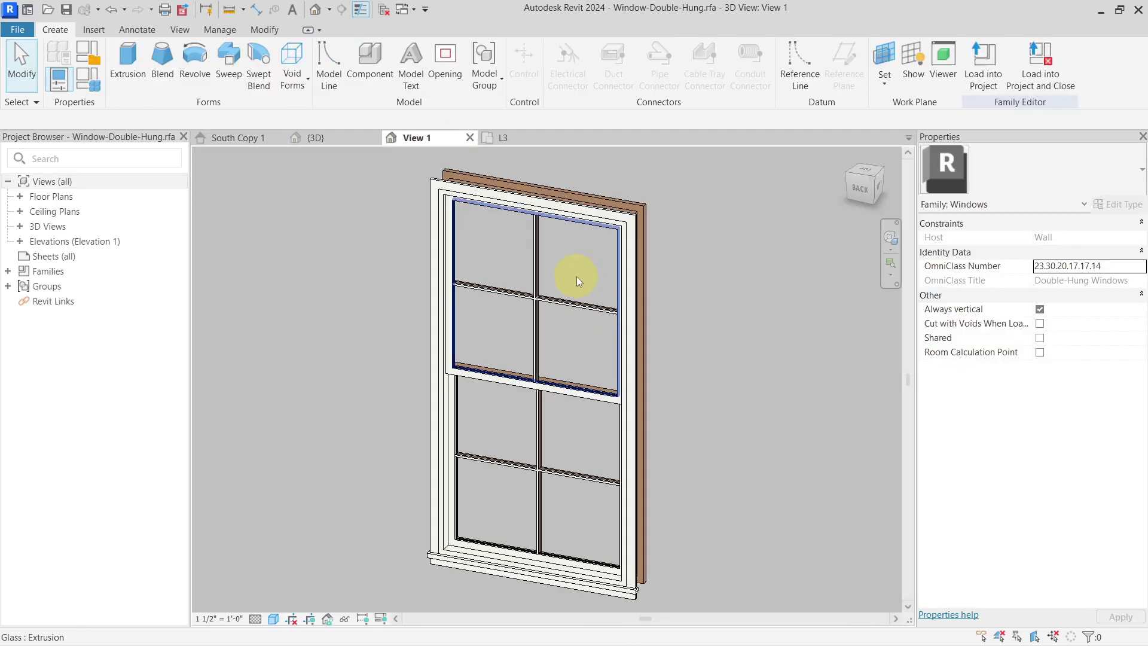
{"action": "left_click", "coordinate": [577, 276]}
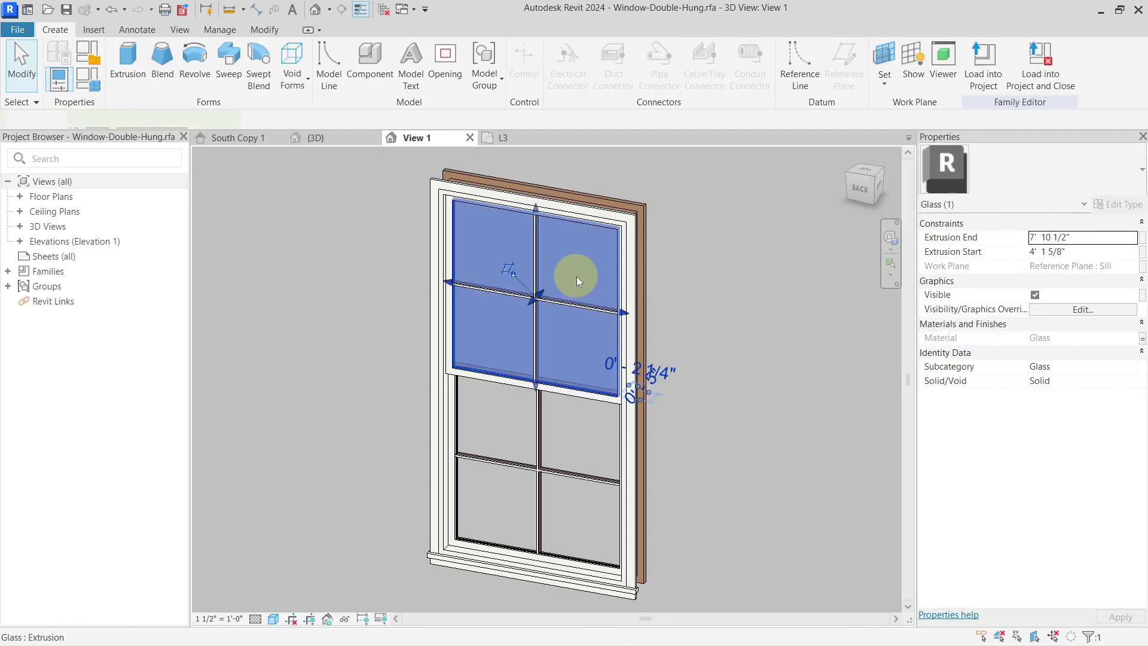
{"action": "left_click", "coordinate": [569, 432], "text": "ctrl"}
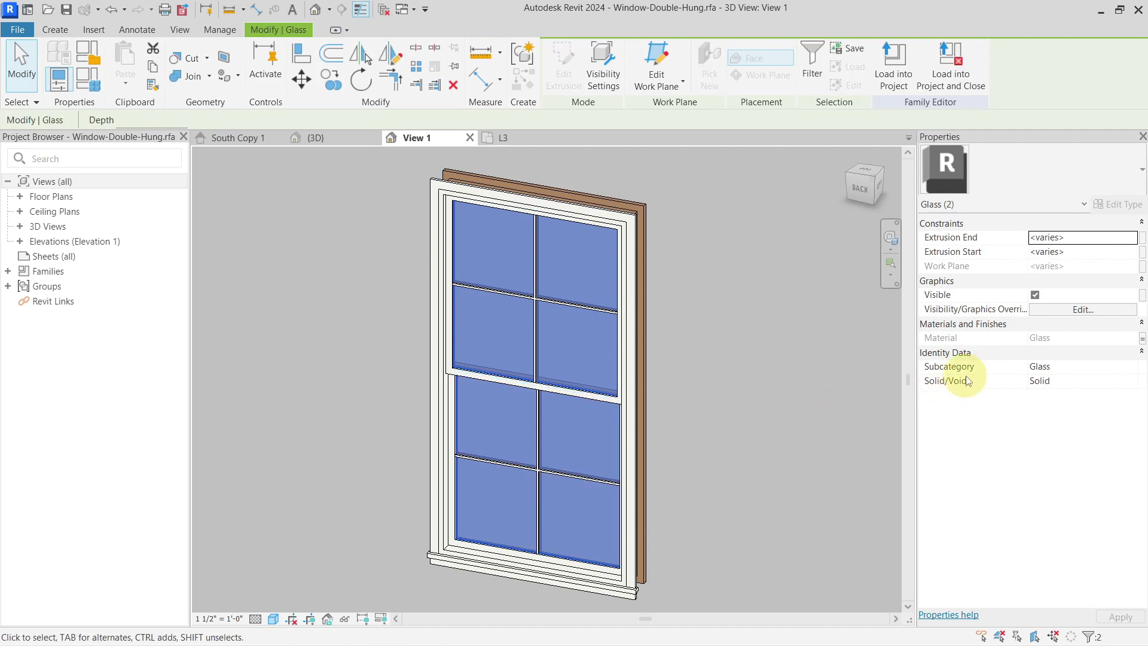
{"action": "left_click", "coordinate": [1031, 366]}
{"action": "left_click", "coordinate": [1036, 372]}
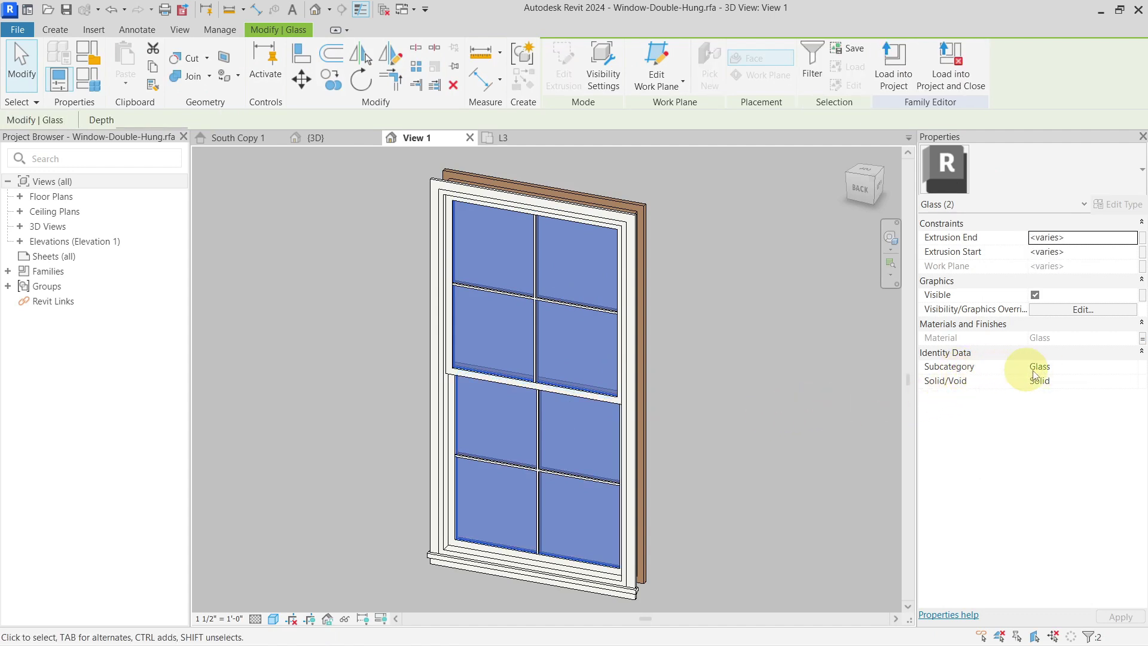
{"action": "left_click", "coordinate": [1112, 367]}
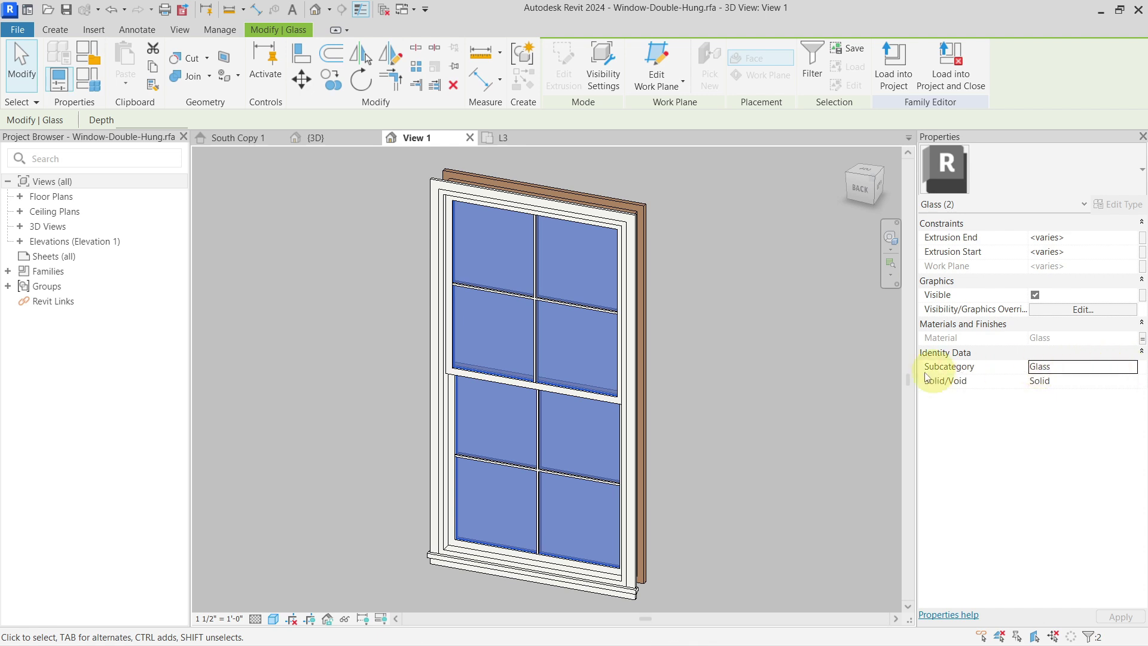
Turn on Front/Back visibility for both glass panes and load the family into the project, overwriting the existing version
{"action": "left_click", "coordinate": [1052, 310]}
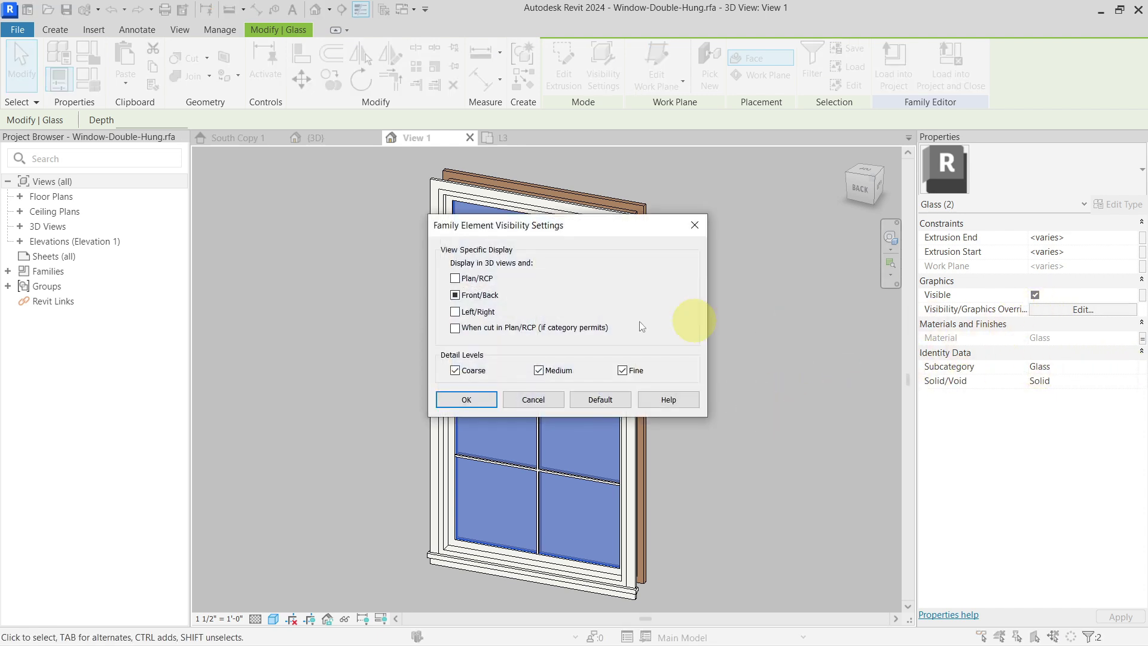
{"action": "left_click", "coordinate": [454, 295]}
{"action": "left_click", "coordinate": [456, 396]}
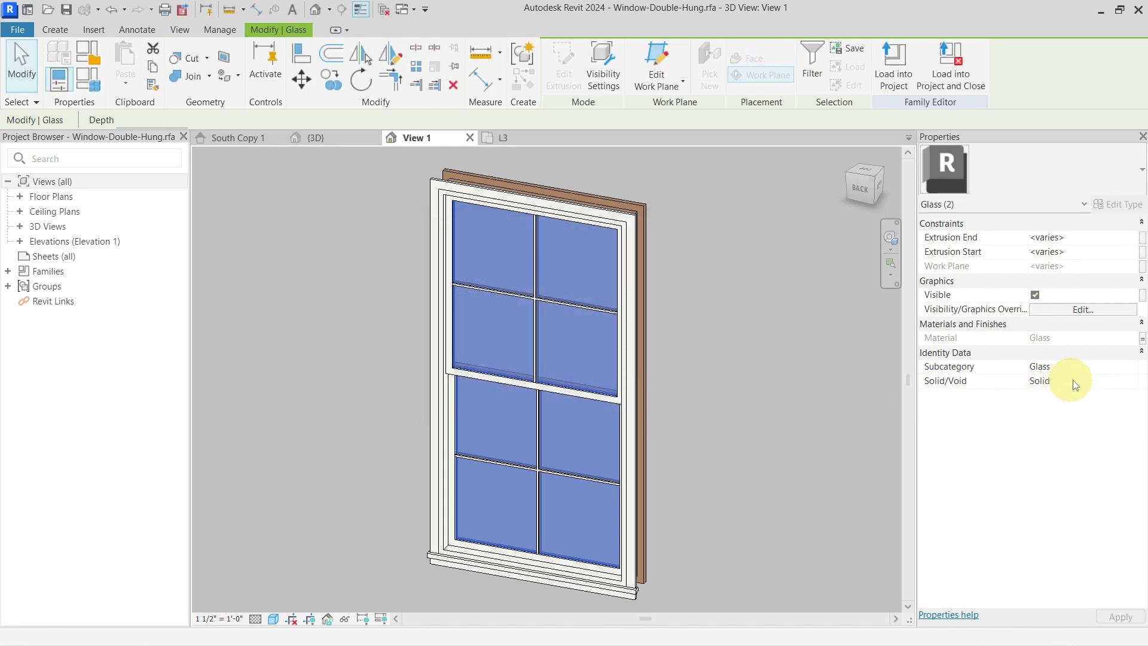
{"action": "left_click", "coordinate": [648, 370]}
{"action": "left_click", "coordinate": [382, 321]}
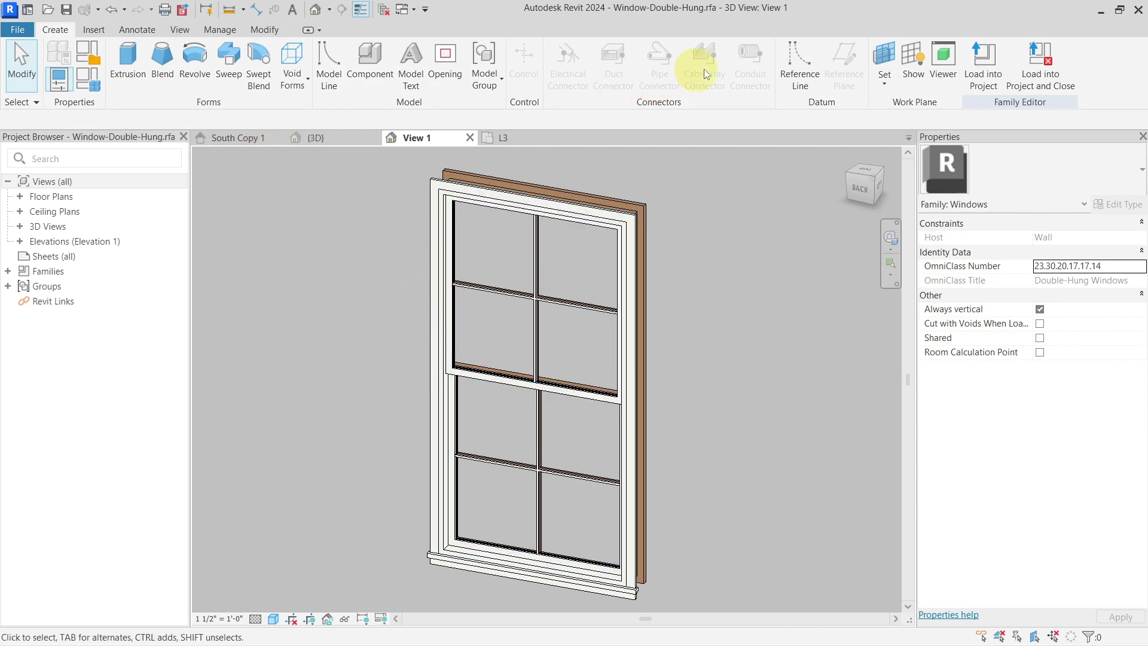
{"action": "left_click", "coordinate": [983, 63]}
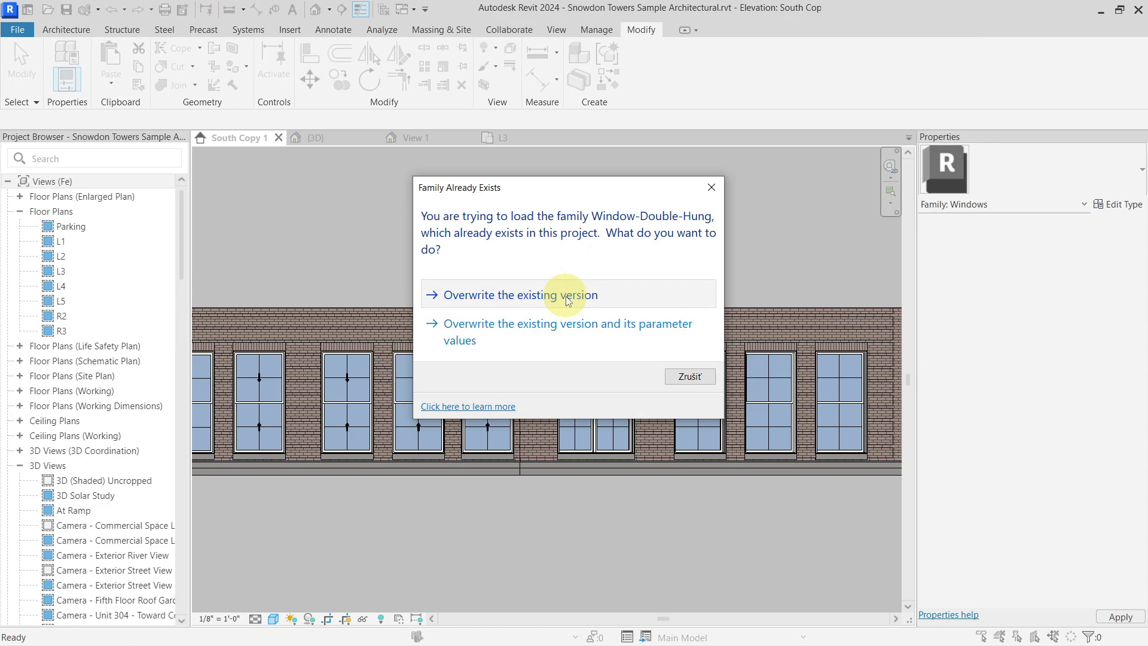
{"action": "left_click", "coordinate": [567, 296]}
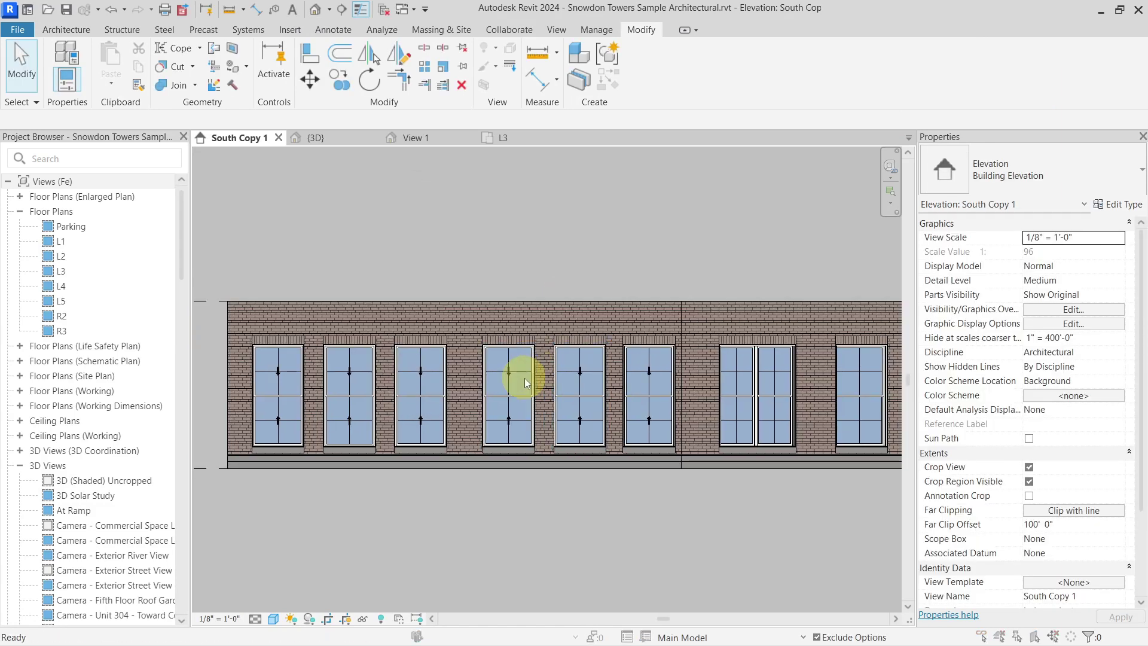
Hide the Glass subcategory of Windows in the South Copy 1 elevation's Visibility/Graphic Overrides
{"action": "key", "text": "v"}
{"action": "key", "text": "g"}
{"action": "key", "text": "w"}
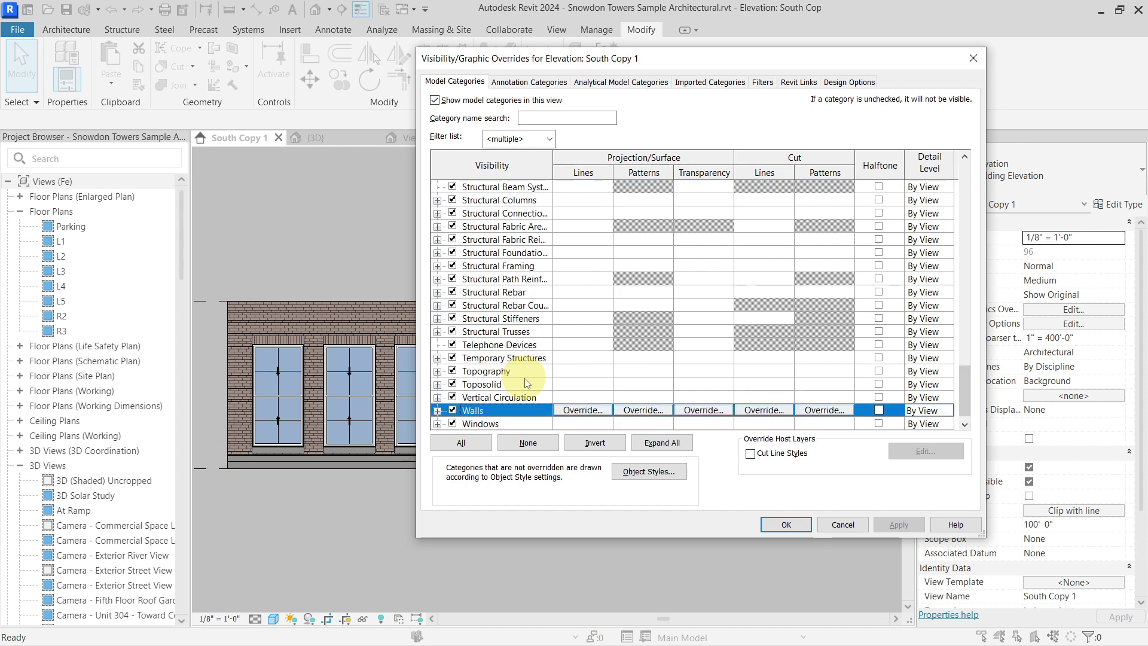
{"action": "left_click", "coordinate": [476, 412]}
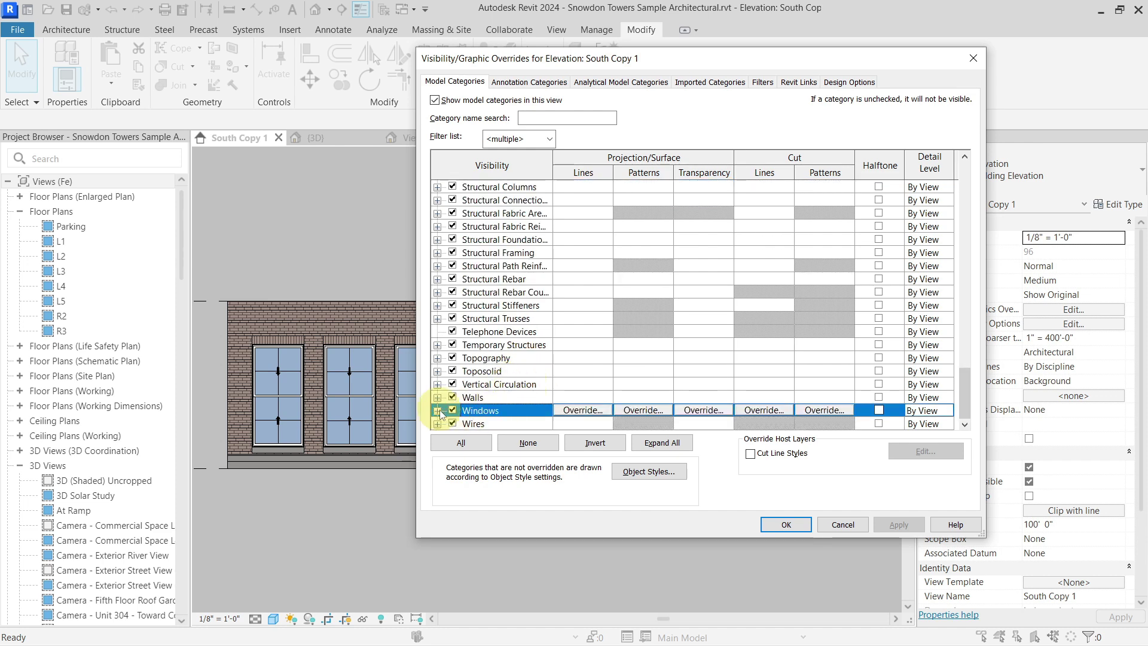
{"action": "left_click", "coordinate": [437, 410]}
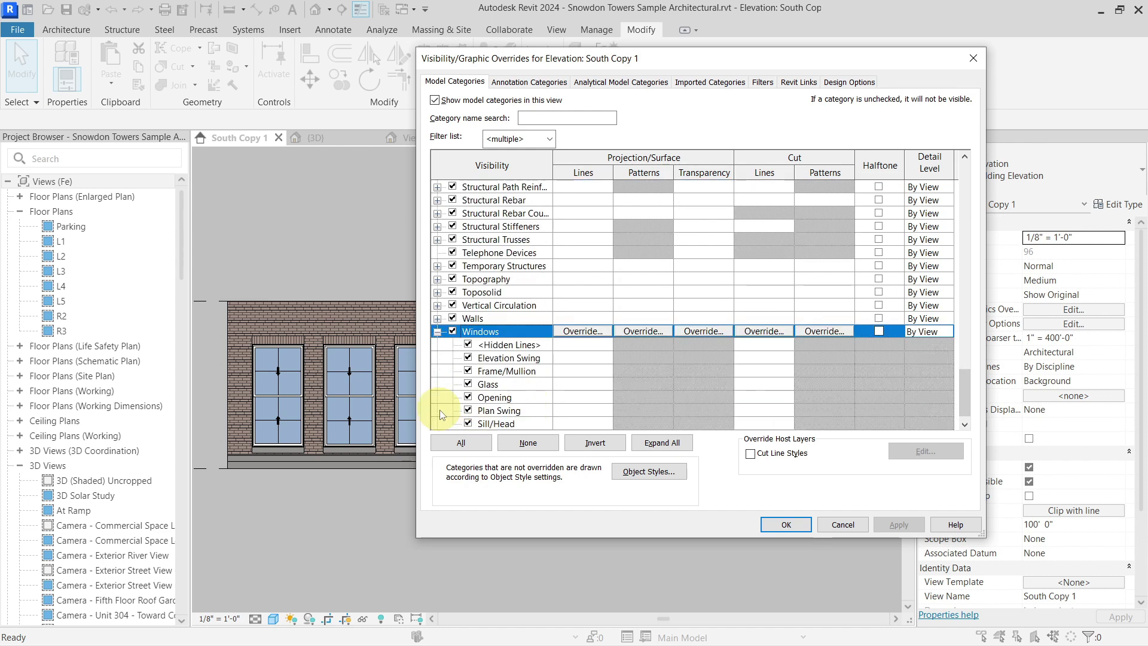
{"action": "left_click", "coordinate": [485, 384]}
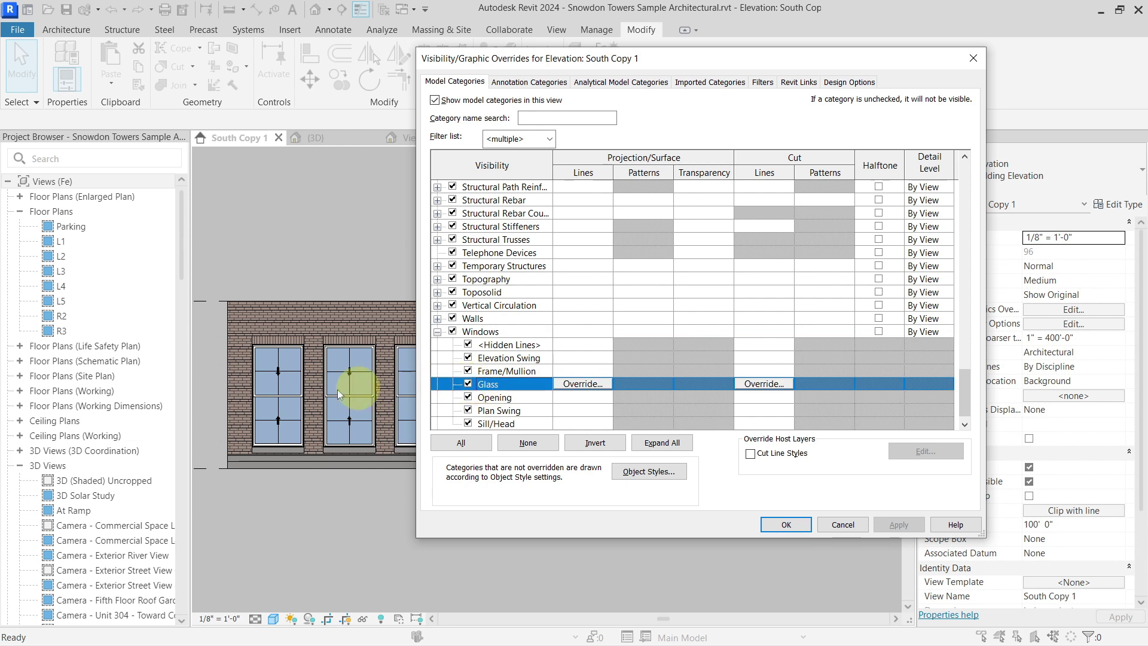
{"action": "left_click", "coordinate": [468, 385]}
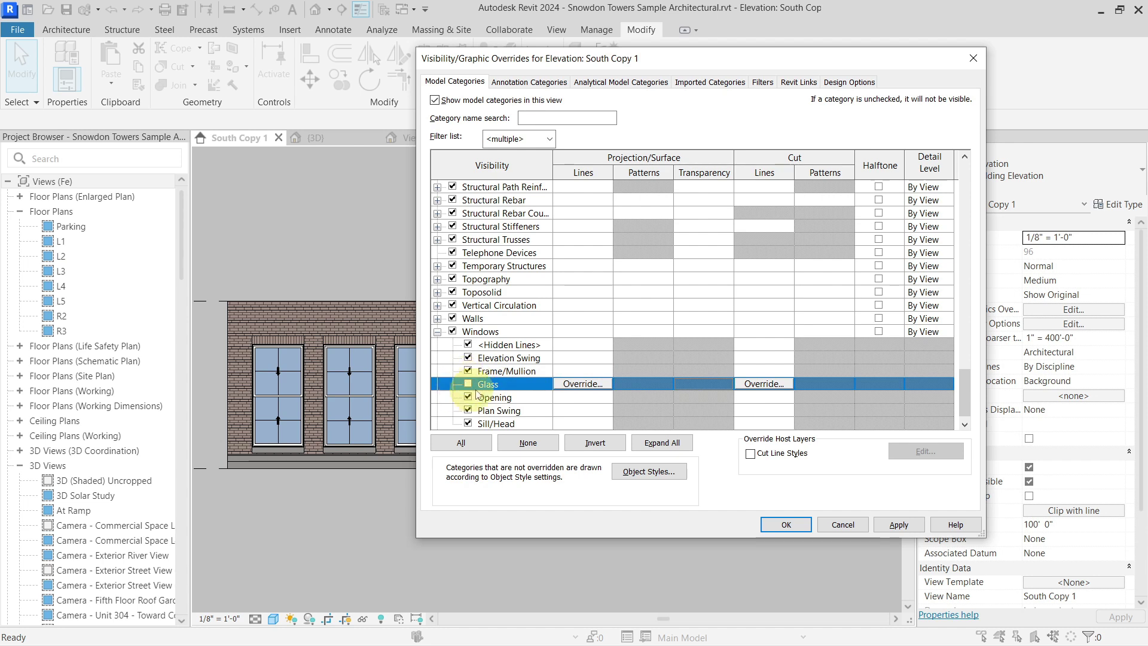
{"action": "left_click", "coordinate": [786, 524]}
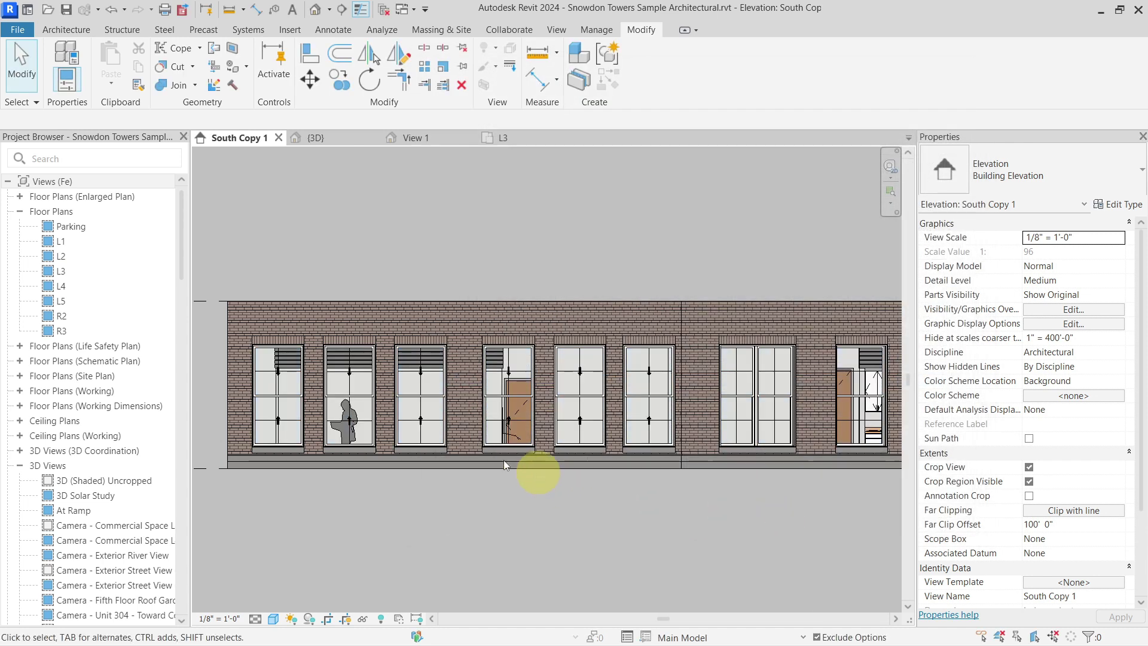
Inspect the window openings and the rooms behind them along the South Copy 1 elevation
{"action": "scroll", "coordinate": [491, 457], "scroll_direction": "up", "scroll_amount": 5}
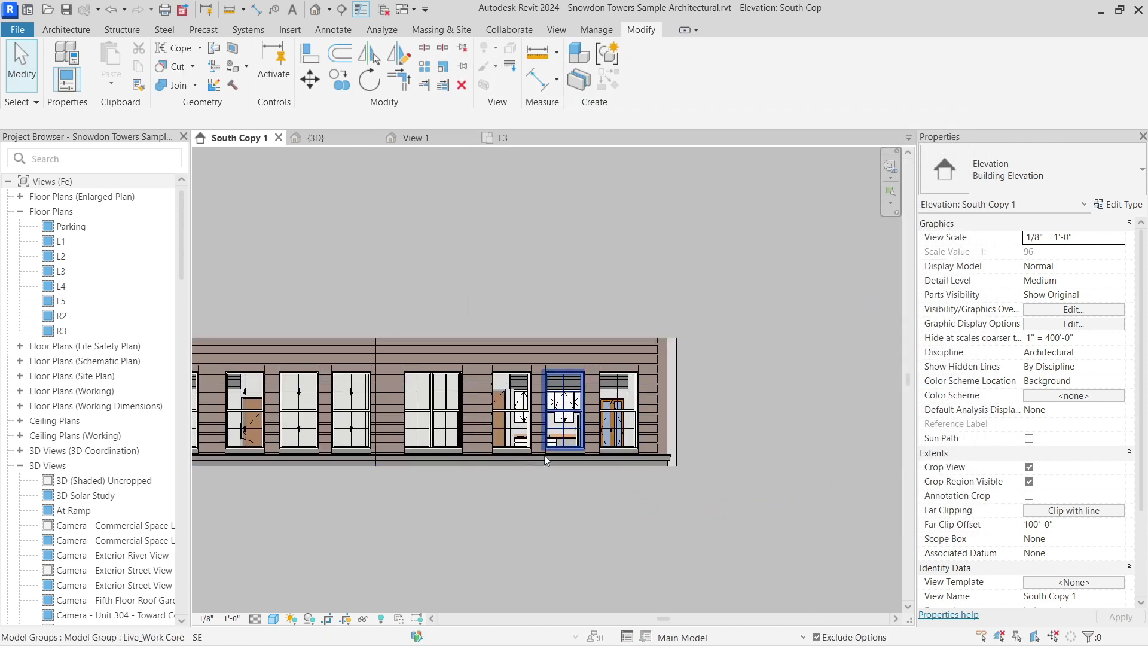
{"action": "scroll", "coordinate": [579, 431], "scroll_direction": "up", "scroll_amount": 6}
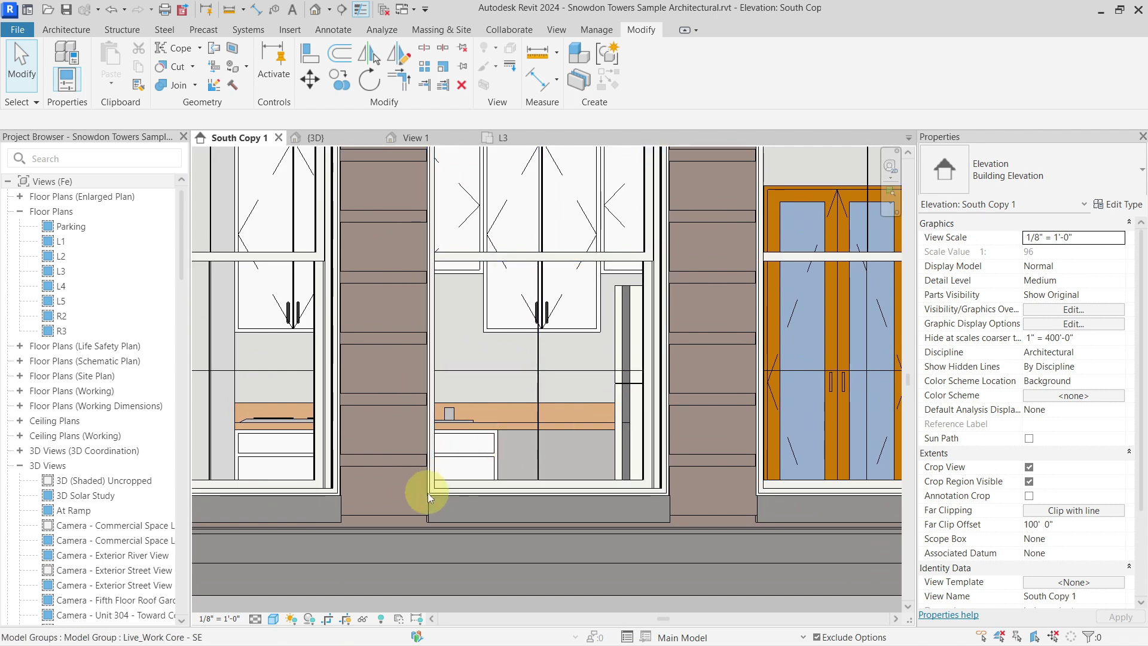
{"action": "scroll", "coordinate": [610, 466], "scroll_direction": "down", "scroll_amount": 5}
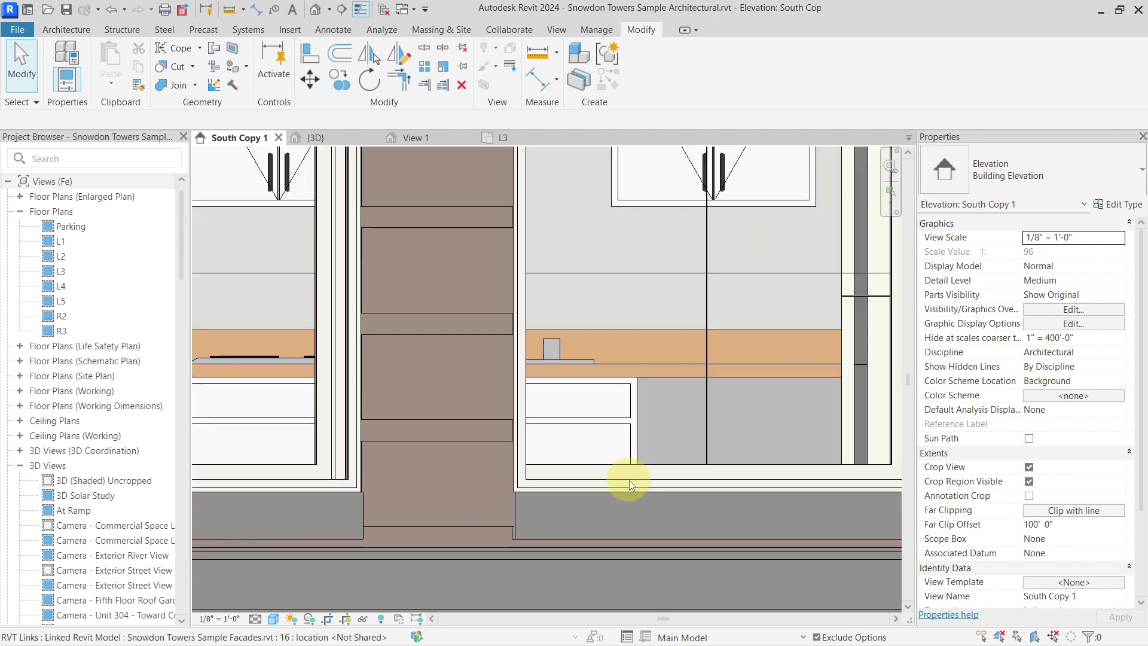
{"action": "scroll", "coordinate": [629, 480], "scroll_direction": "down", "scroll_amount": 4}
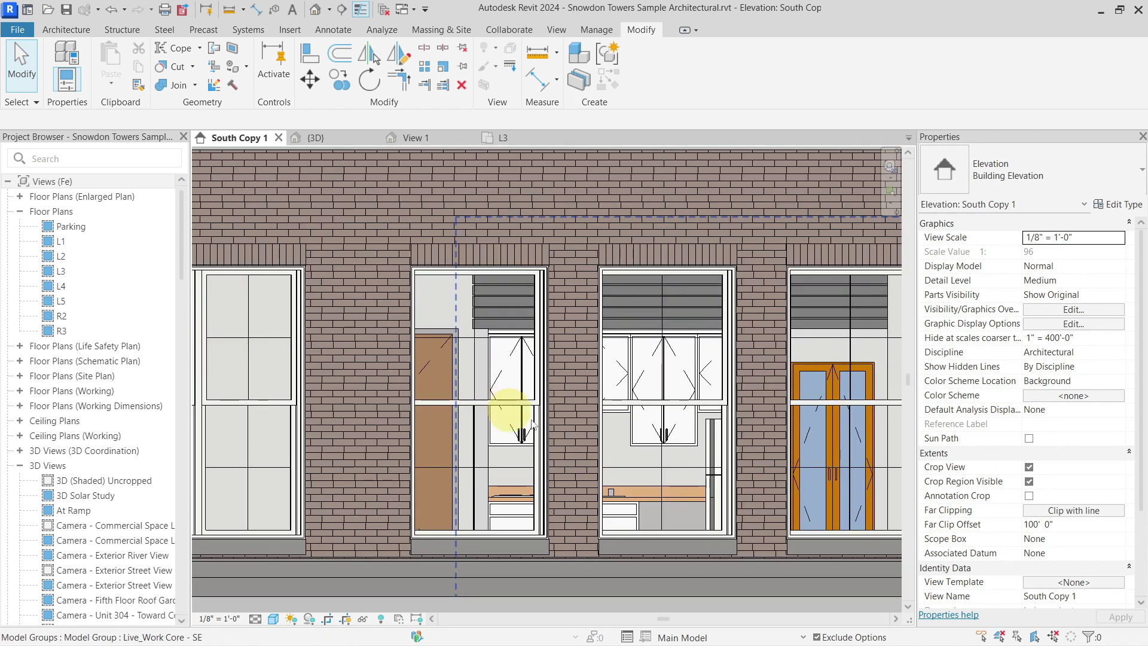
{"action": "scroll", "coordinate": [780, 430], "scroll_direction": "down", "scroll_amount": 5}
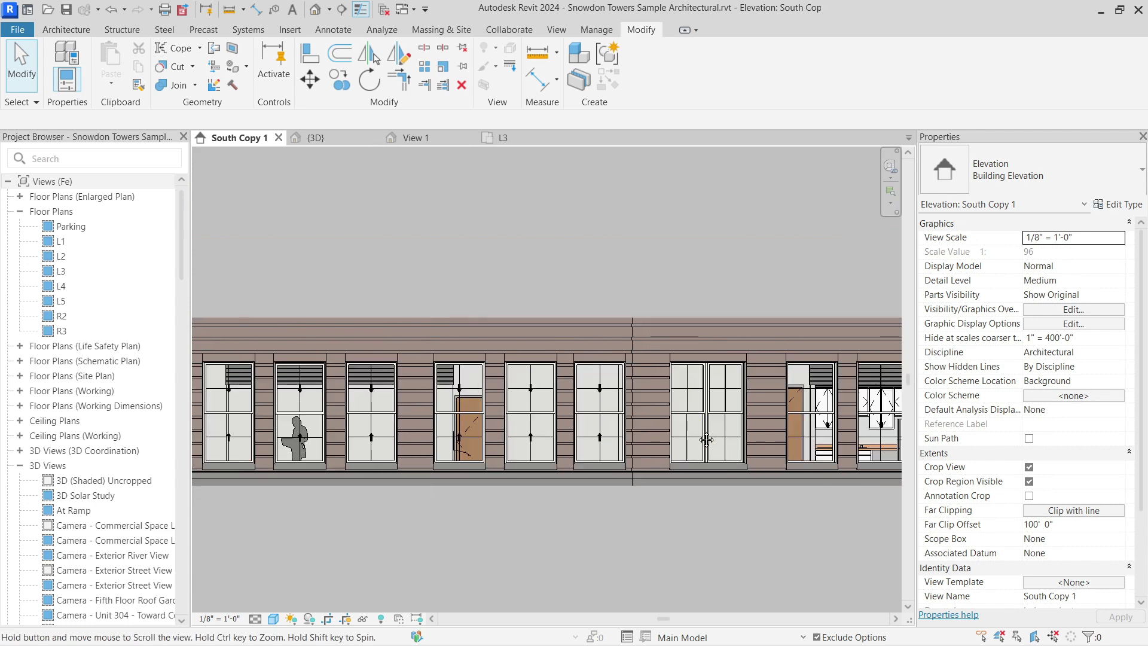
Switch to the {3D} view and examine the glass of the windows along the brick facade
{"action": "left_click", "coordinate": [345, 136]}
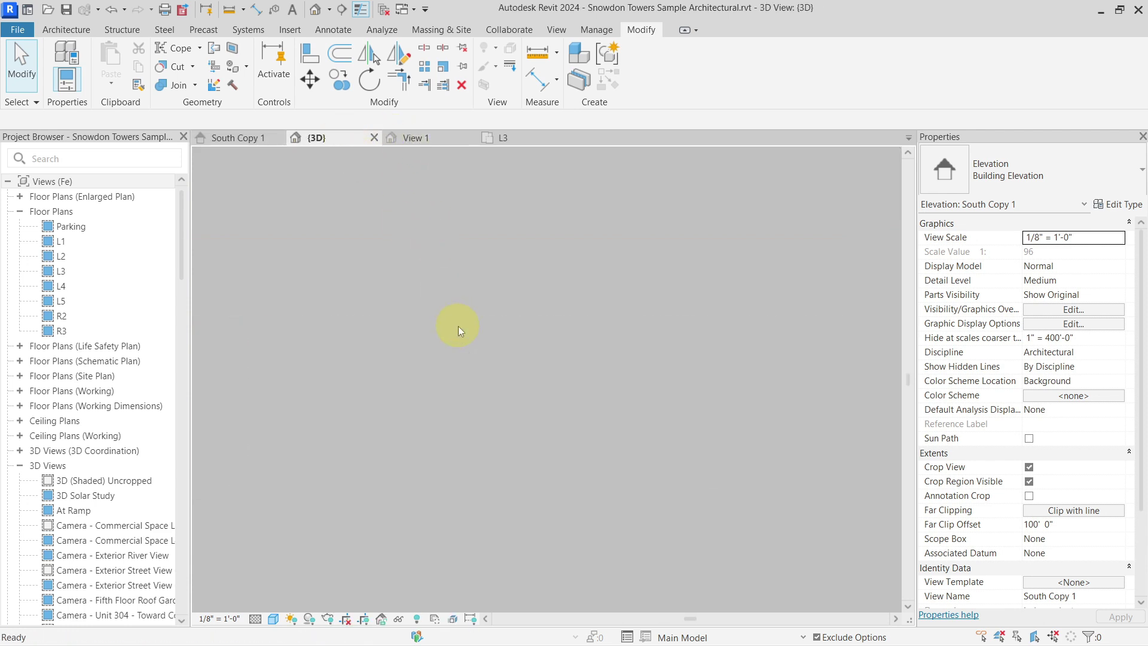
{"action": "middle_click_drag", "start_coordinate": [661, 456], "coordinate": [439, 422]}
{"action": "scroll", "coordinate": [418, 410], "scroll_direction": "up", "scroll_amount": 3}
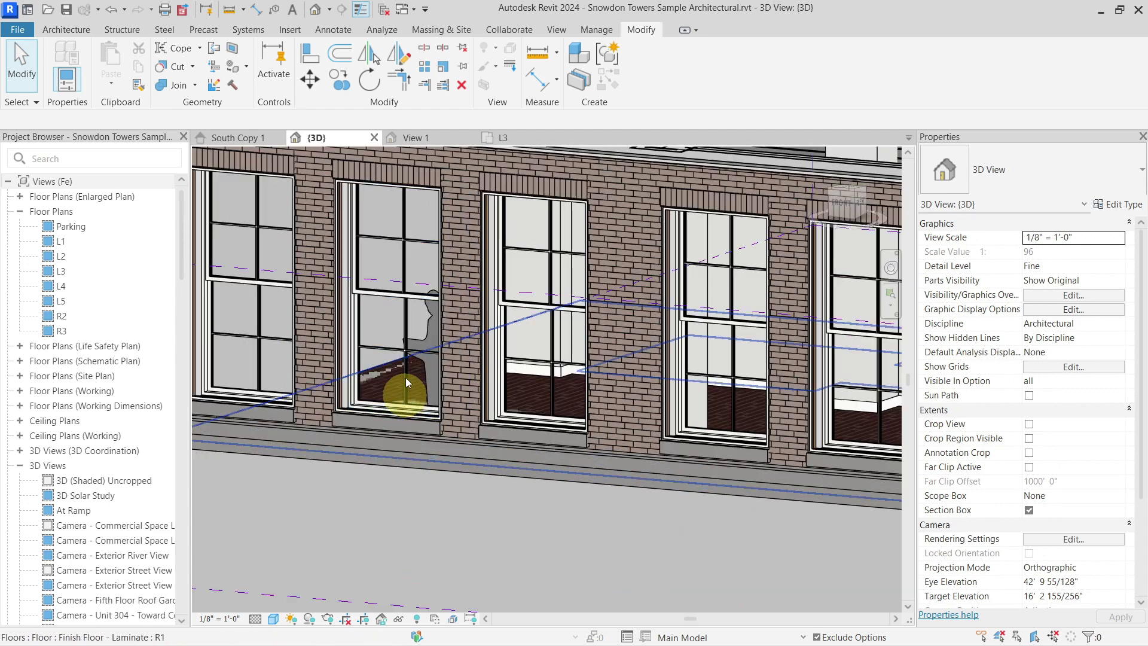
{"action": "middle_click_drag", "start_coordinate": [405, 378], "coordinate": [345, 325]}
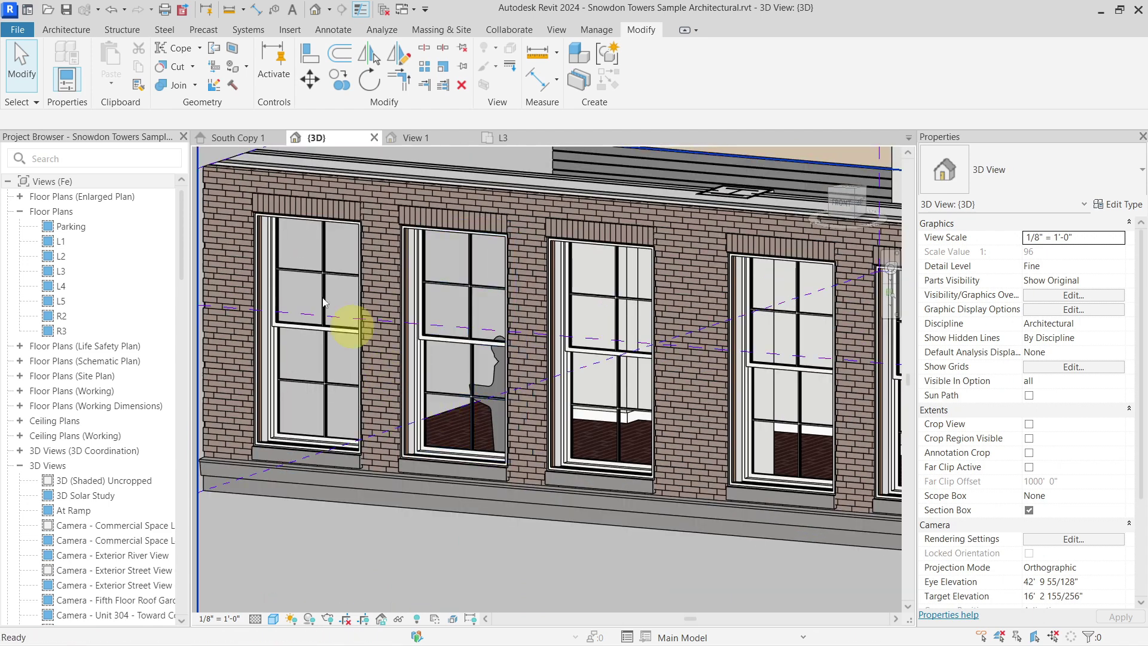
Return to South Copy 1 and compare the window openings from one end of the elevation to the other
{"action": "left_click", "coordinate": [242, 142]}
{"action": "scroll", "coordinate": [542, 412], "scroll_direction": "down", "scroll_amount": 5}
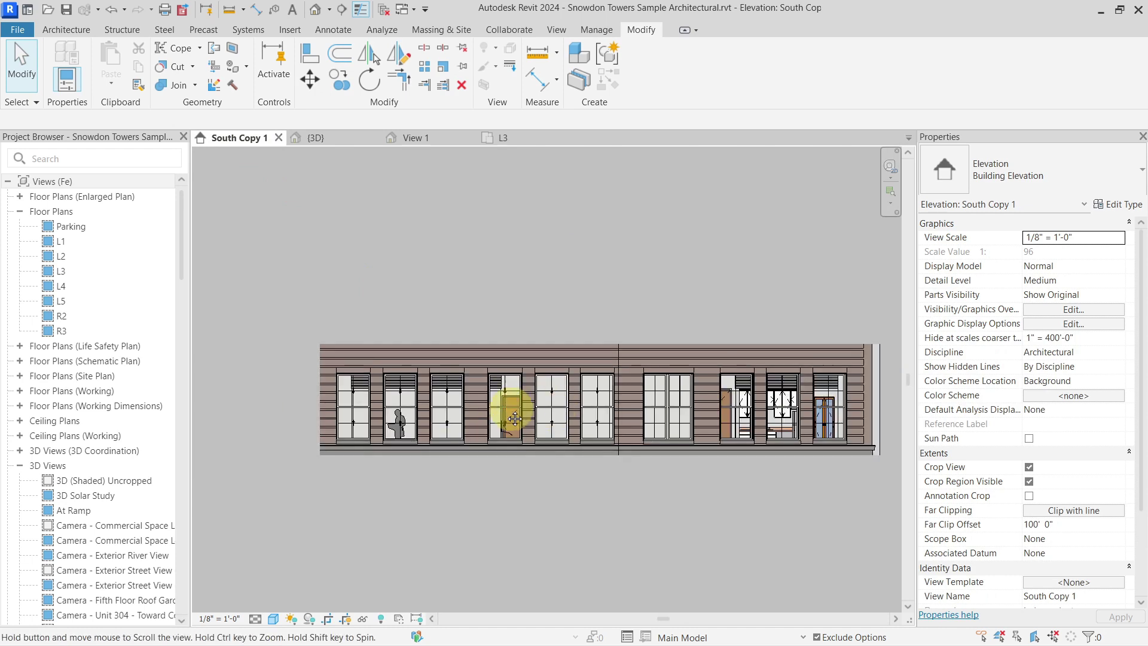
{"action": "scroll", "coordinate": [694, 408], "scroll_direction": "up", "scroll_amount": 5}
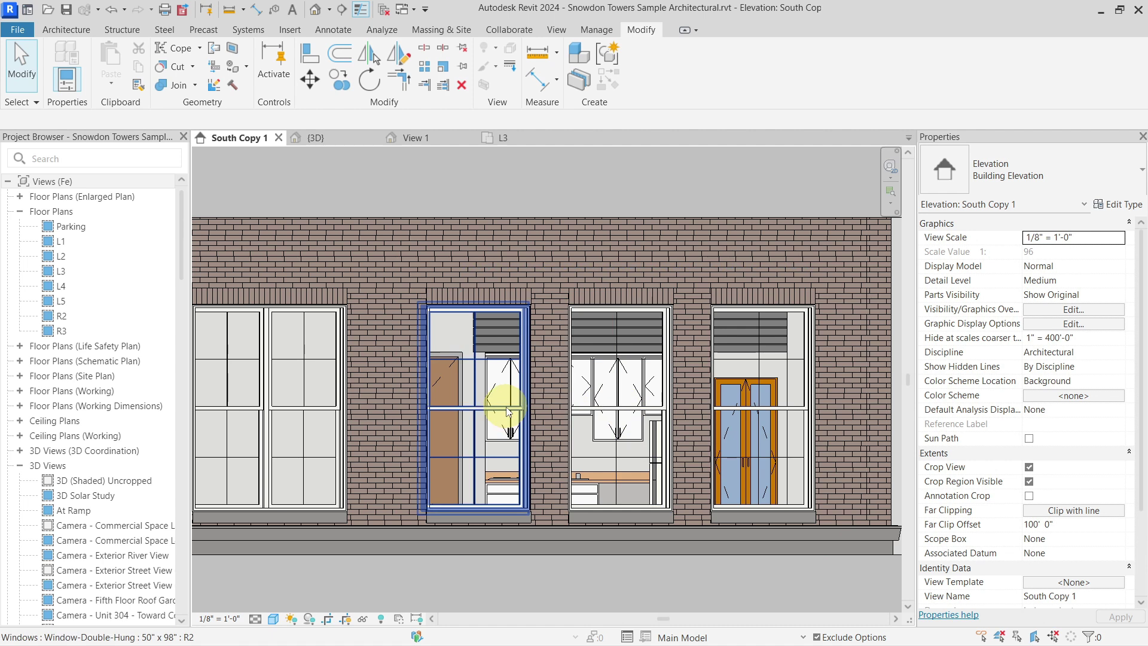
{"action": "scroll", "coordinate": [508, 411], "scroll_direction": "up", "scroll_amount": 4}
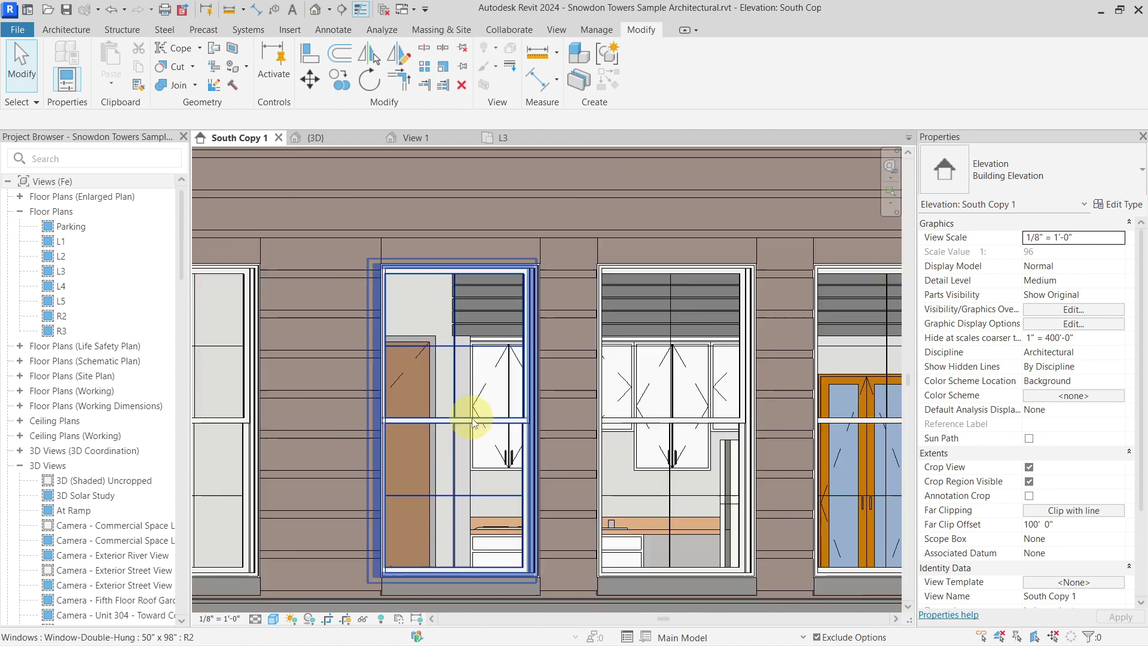
{"action": "scroll", "coordinate": [475, 421], "scroll_direction": "down", "scroll_amount": 5}
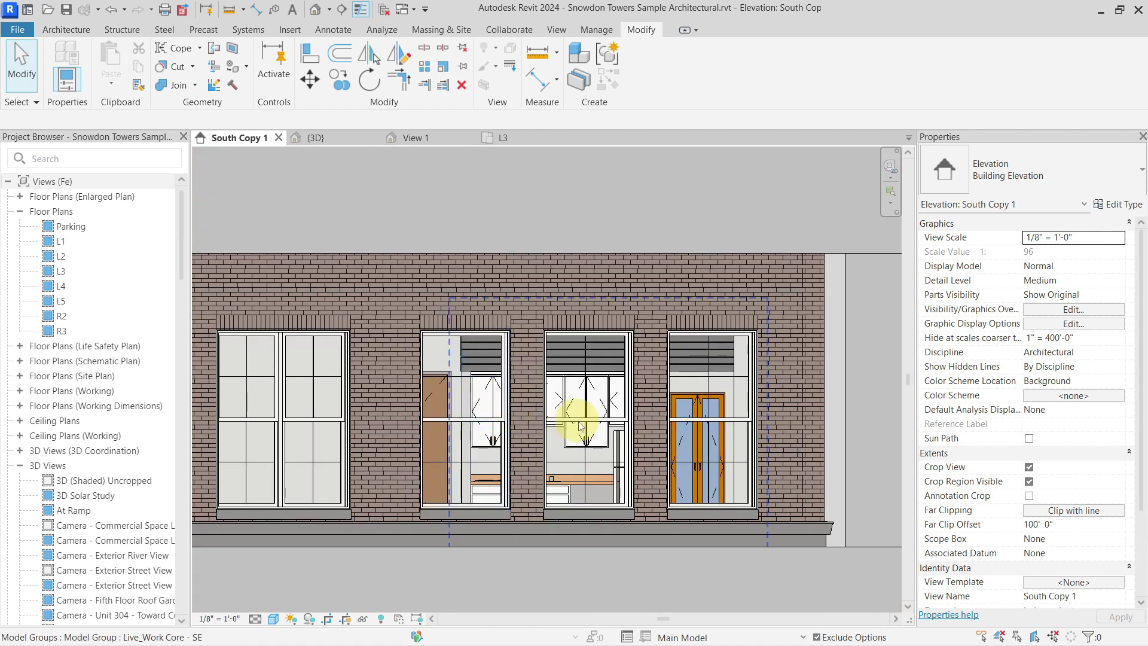
{"action": "scroll", "coordinate": [581, 425], "scroll_direction": "down", "scroll_amount": 3}
{"action": "middle_click_drag", "start_coordinate": [422, 398], "coordinate": [502, 415]}
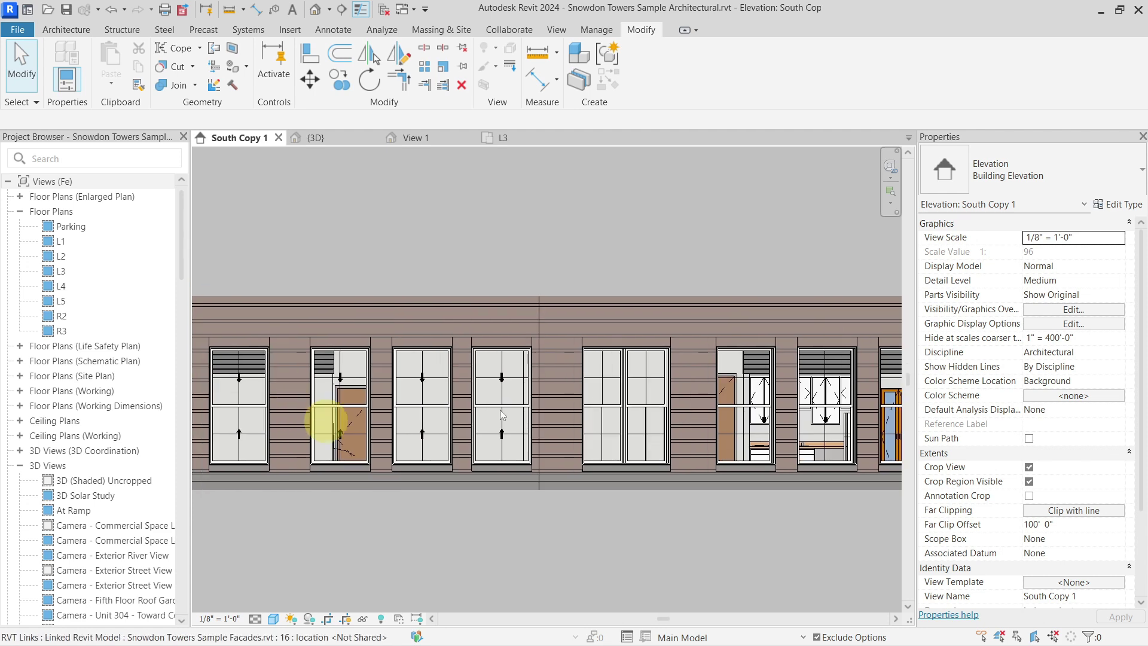
{"action": "middle_click_drag", "start_coordinate": [384, 397], "coordinate": [536, 390]}
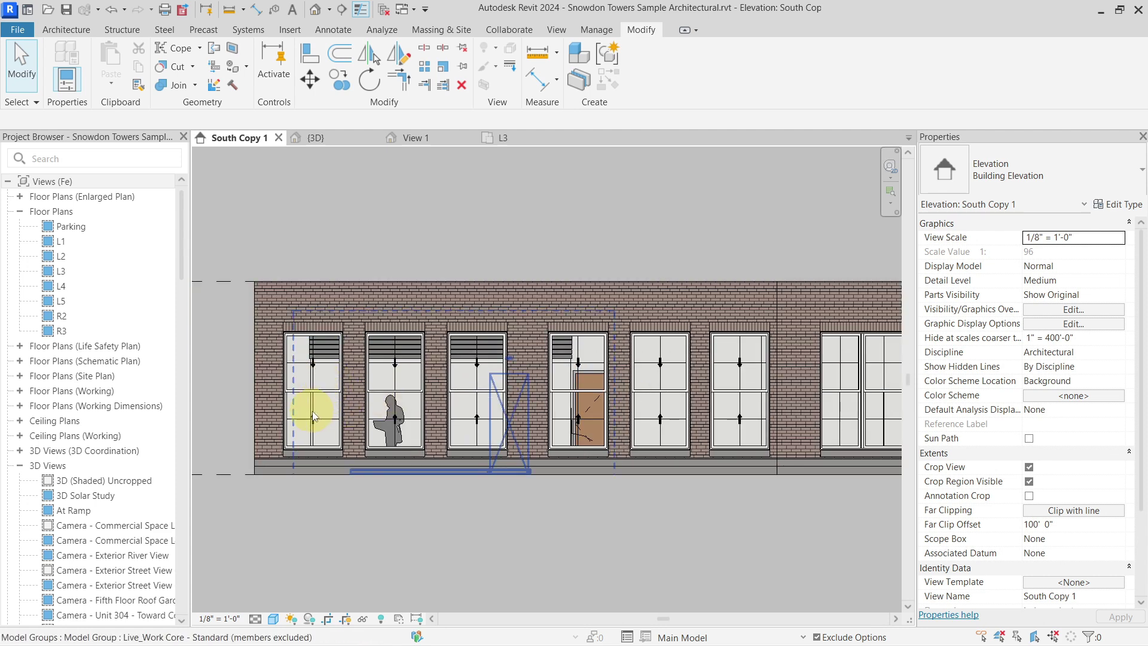
{"action": "scroll", "coordinate": [239, 375], "scroll_direction": "up", "scroll_amount": 2}
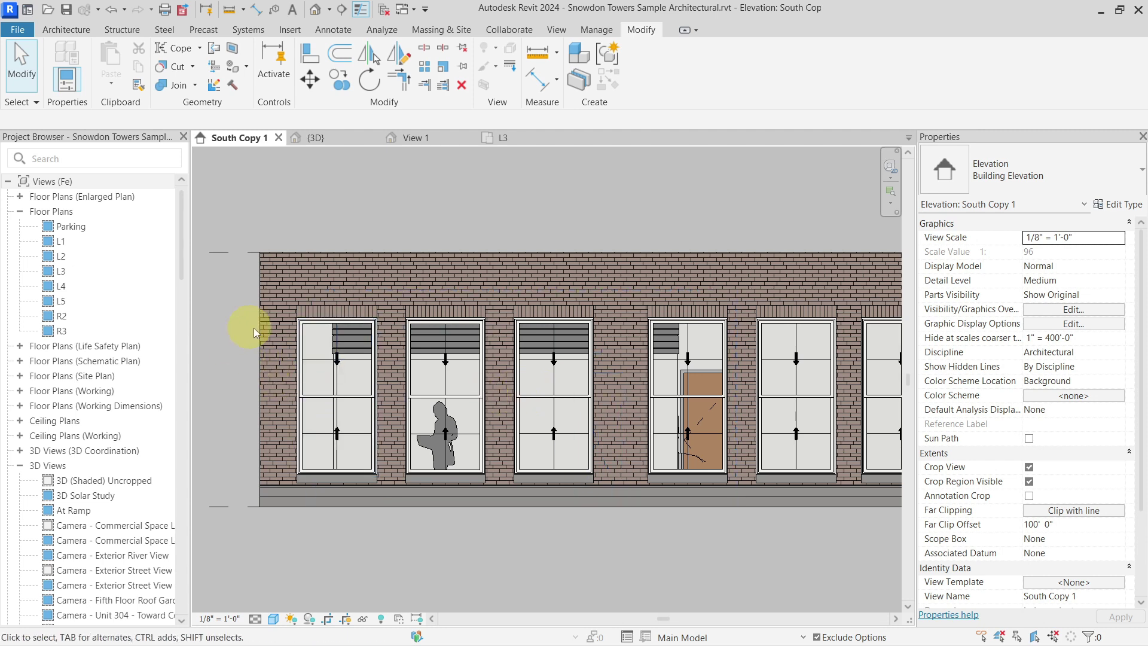
{"action": "scroll", "coordinate": [333, 354], "scroll_direction": "down", "scroll_amount": 2}
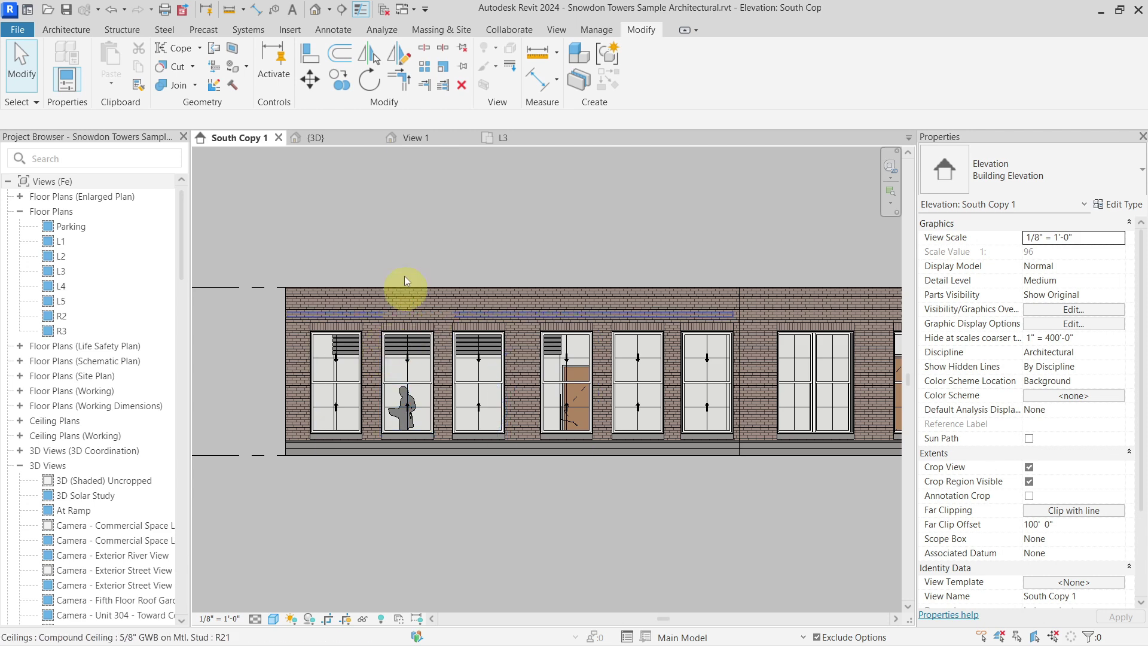
In the {3D} view, select the second double-hung window from the facade's corner to check its glass, and clear the selection
{"action": "left_click", "coordinate": [307, 142]}
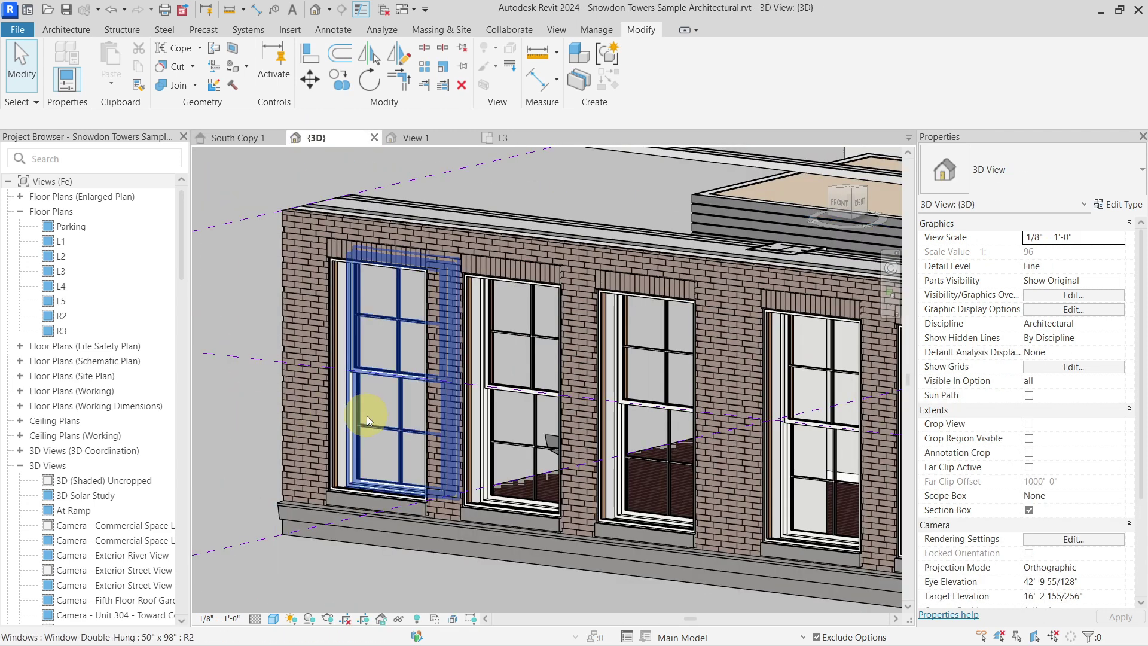
{"action": "scroll", "coordinate": [367, 414], "scroll_direction": "up", "scroll_amount": 2}
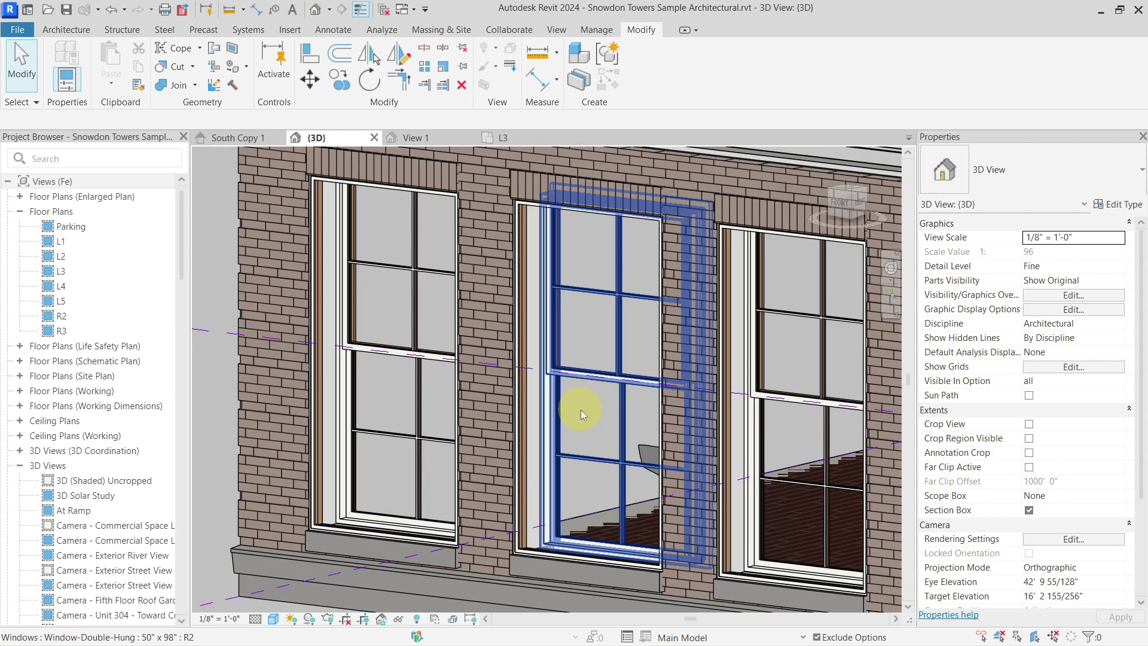
{"action": "mouse_move", "coordinate": [580, 410]}
{"action": "middle_mouse_down", "text": "shift"}
{"action": "mouse_move", "coordinate": [598, 360]}
{"action": "mouse_move", "coordinate": [596, 400]}
{"action": "middle_mouse_up", "text": "shift"}
{"action": "left_click", "coordinate": [595, 379]}
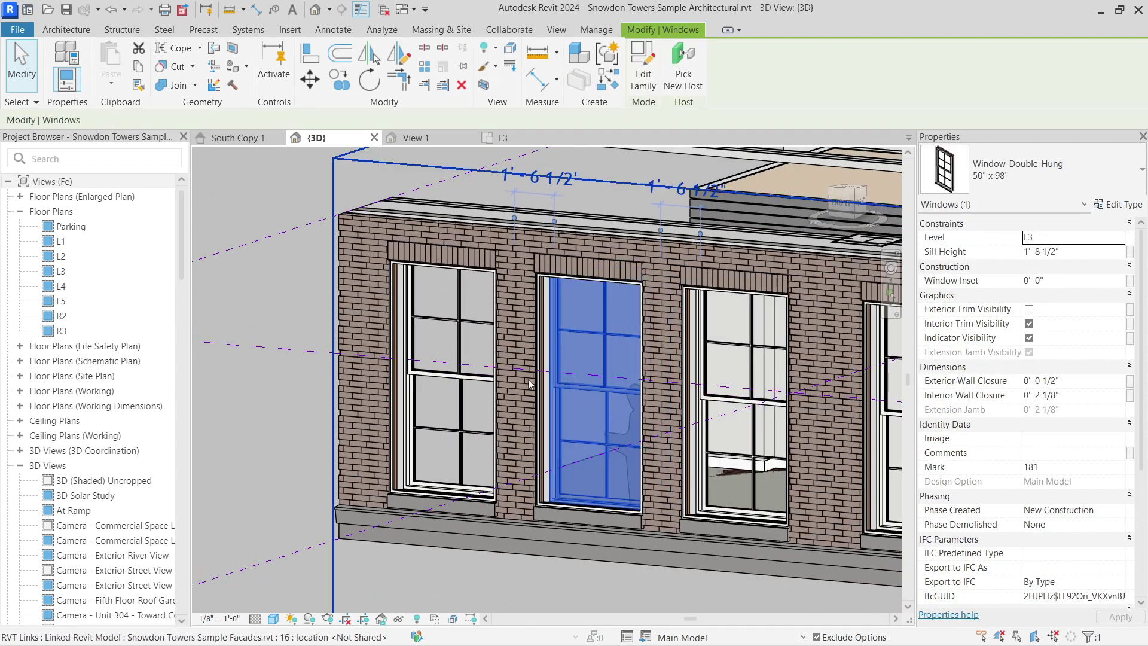
{"action": "key", "text": "Escape"}
Set the Glass material's shading transparency to 50 in the Material Browser and apply it
{"action": "left_click", "coordinate": [589, 30]}
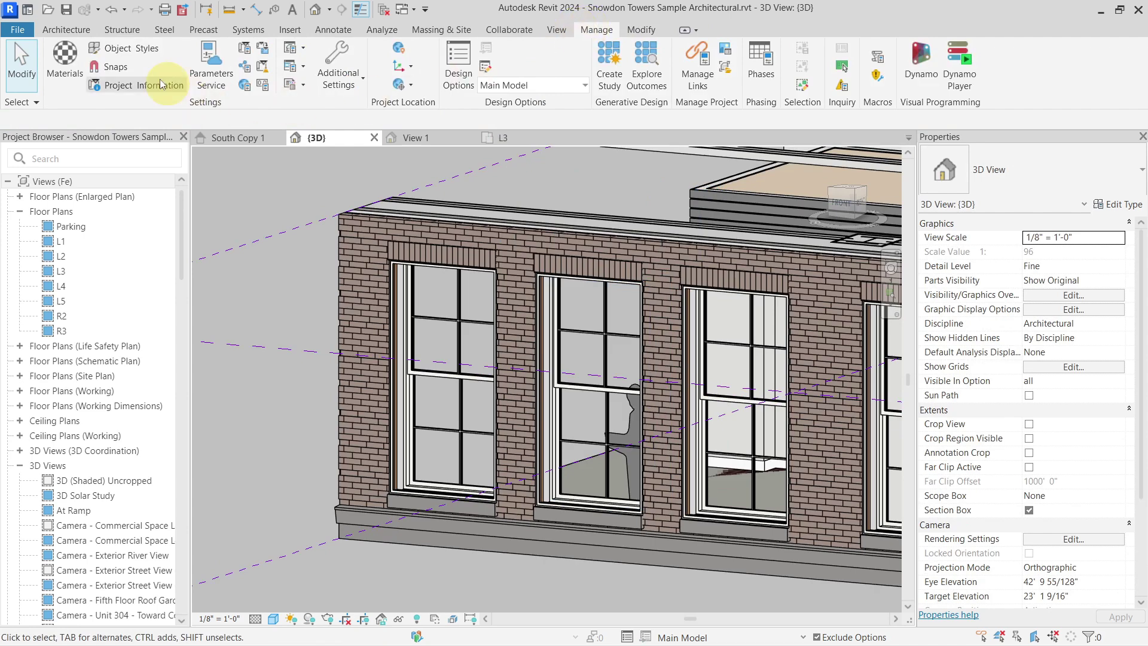
{"action": "left_click", "coordinate": [64, 59]}
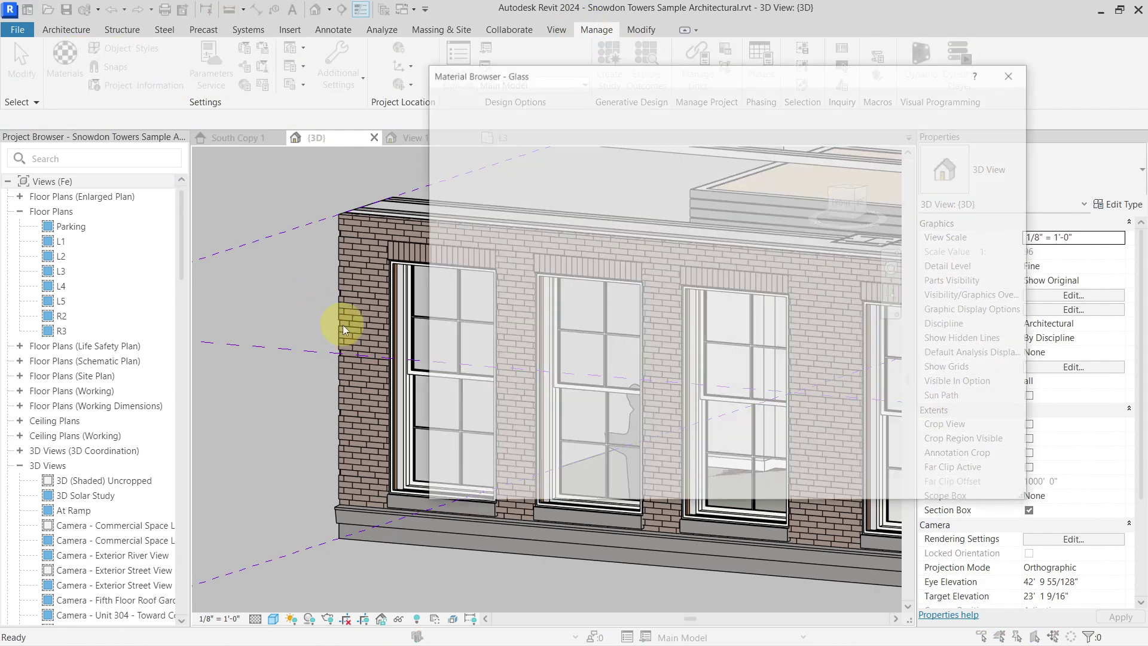
{"action": "double_click", "coordinate": [986, 185]}
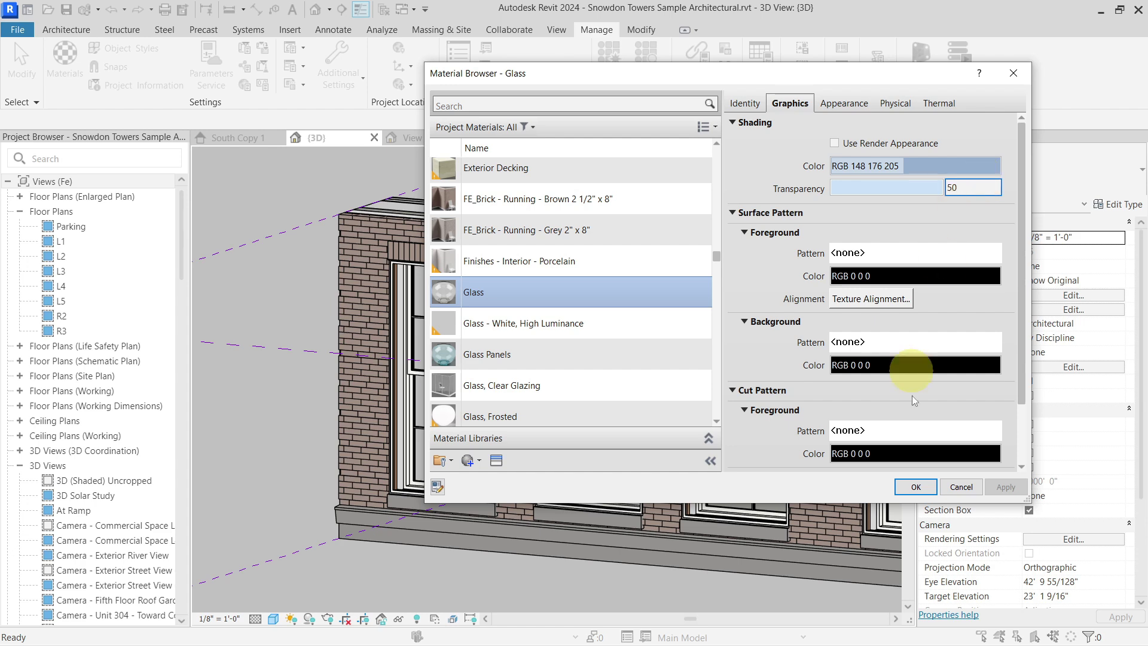
{"action": "left_click_drag", "start_coordinate": [915, 486], "coordinate": [795, 469]}
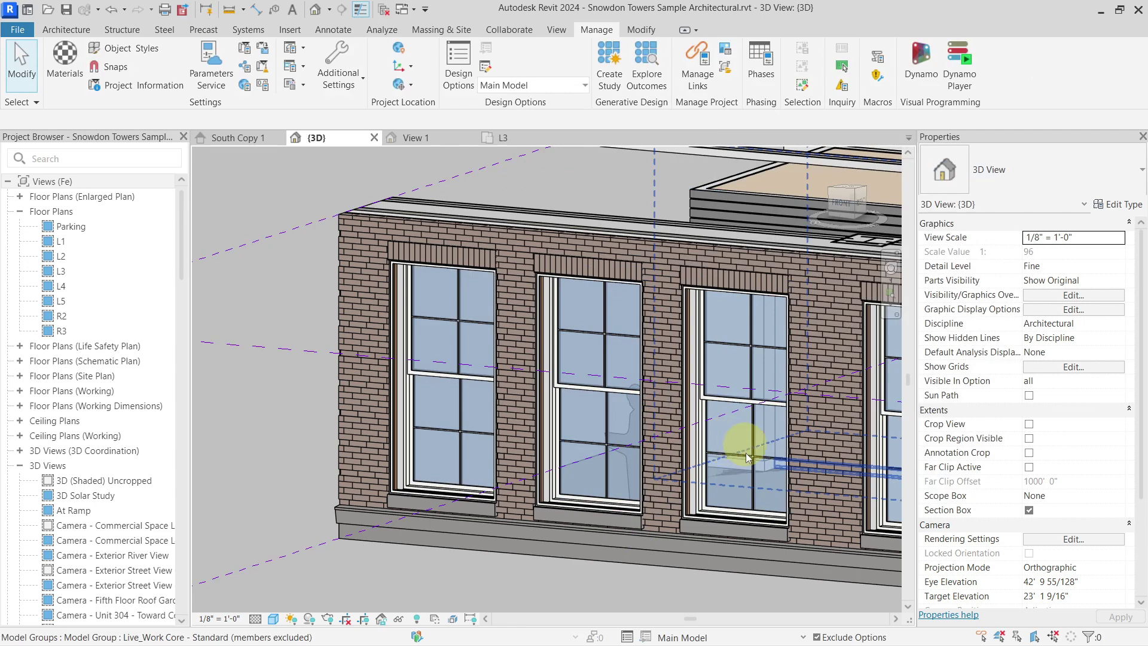
Examine the tinted glass of the windows along the facade in the {3D} view, up close and from a distance
{"action": "middle_click_drag", "start_coordinate": [719, 440], "coordinate": [593, 455]}
{"action": "scroll", "coordinate": [592, 478], "scroll_direction": "down", "scroll_amount": 4}
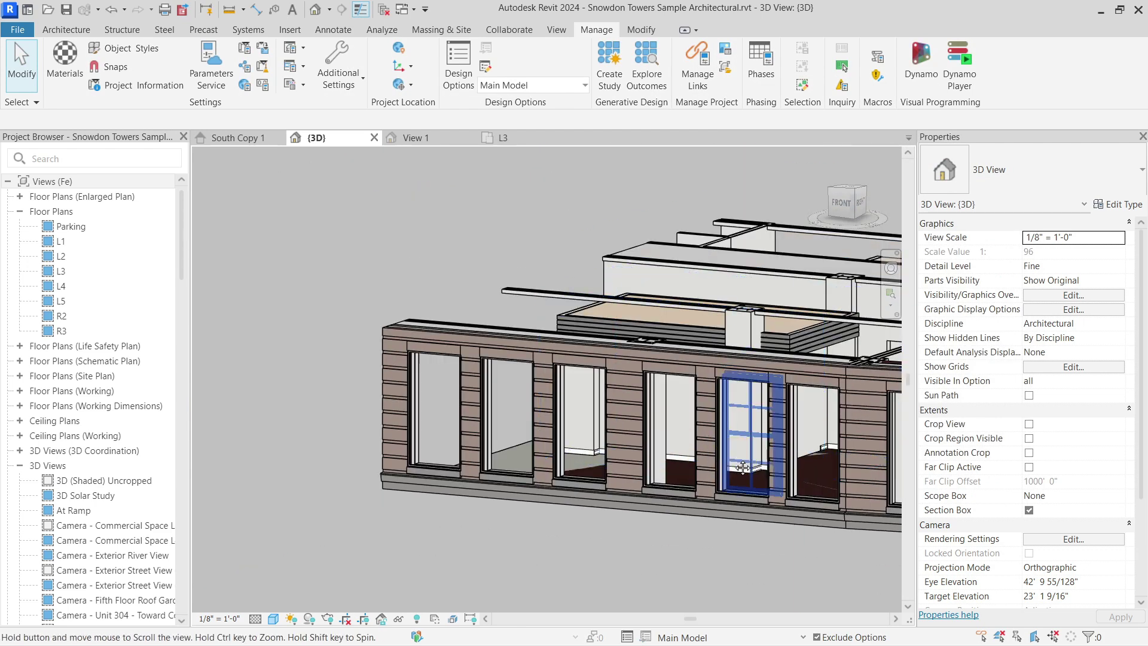
{"action": "scroll", "coordinate": [619, 457], "scroll_direction": "up", "scroll_amount": 6}
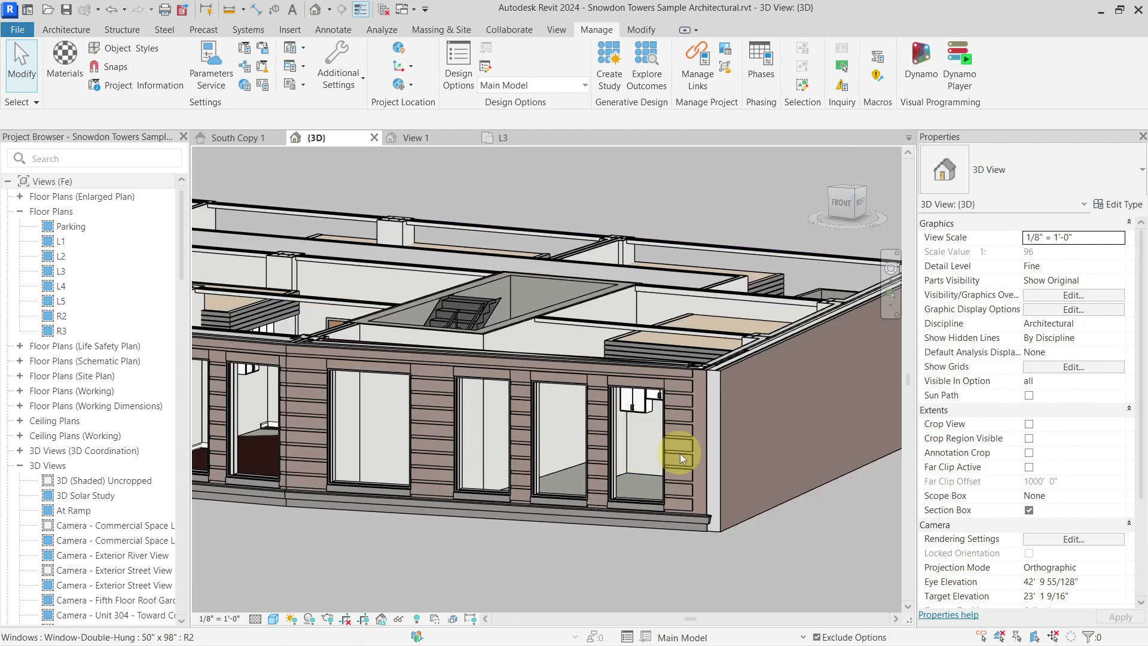
{"action": "scroll", "coordinate": [619, 458], "scroll_direction": "down", "scroll_amount": 5}
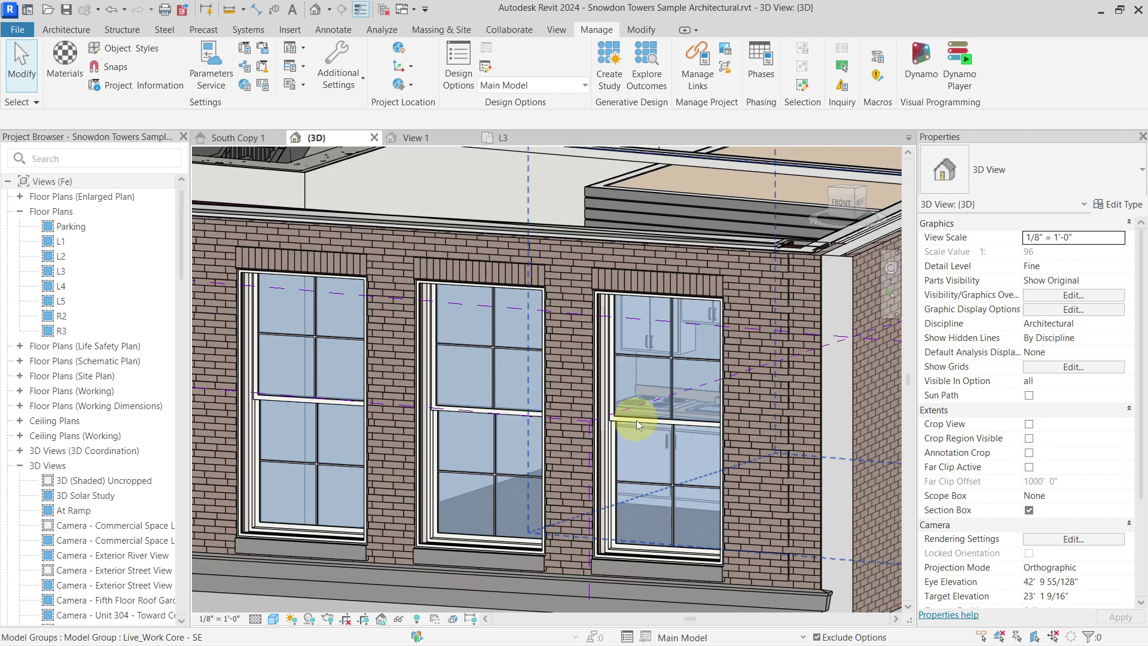
{"action": "scroll", "coordinate": [637, 423], "scroll_direction": "down", "scroll_amount": 5}
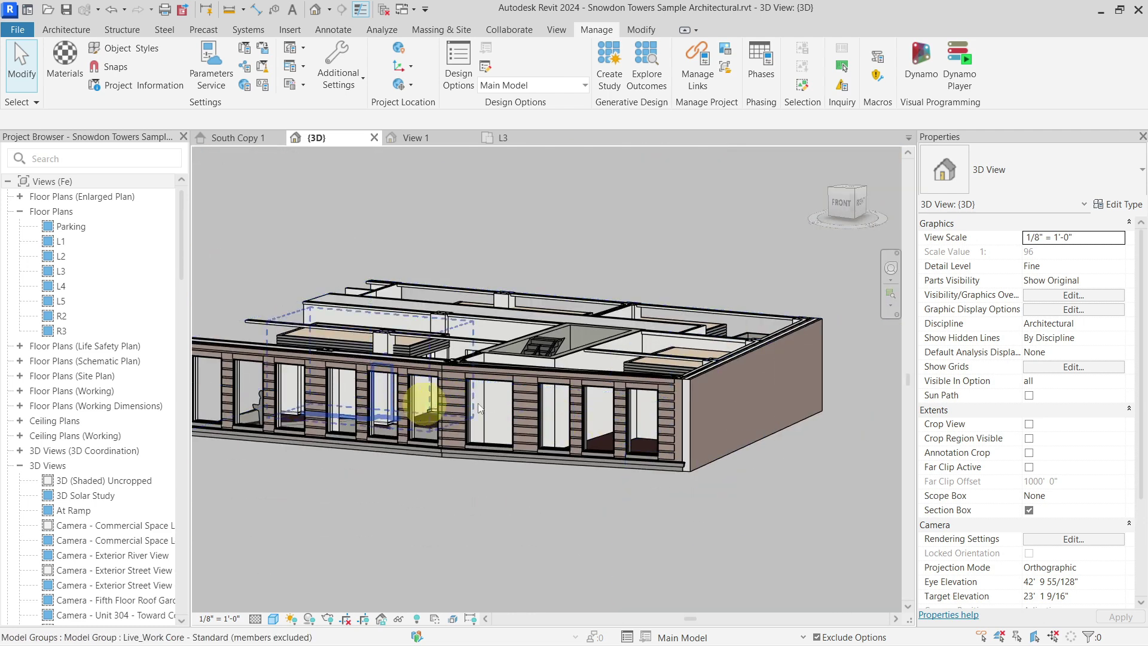
{"action": "middle_click_drag", "start_coordinate": [410, 397], "coordinate": [448, 363], "text": "shift"}
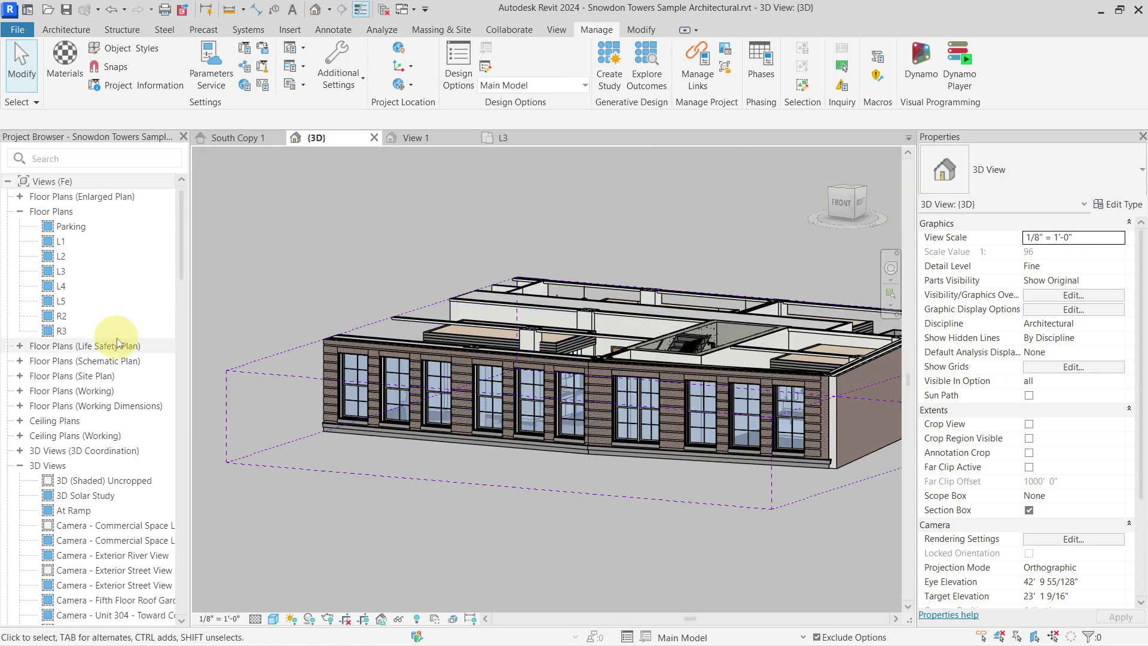
Duplicate the {3D} view as a new 3D view
{"action": "scroll", "coordinate": [116, 339], "scroll_direction": "down", "scroll_amount": 9}
{"action": "scroll", "coordinate": [116, 338], "scroll_direction": "down", "scroll_amount": 4}
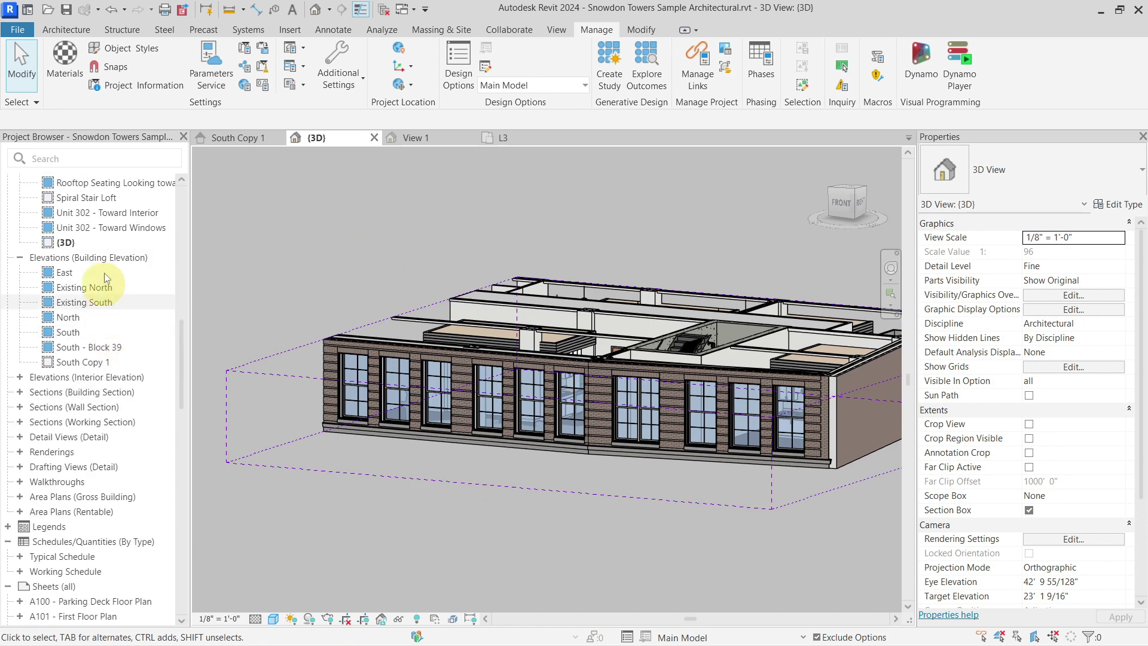
{"action": "right_click", "coordinate": [99, 242]}
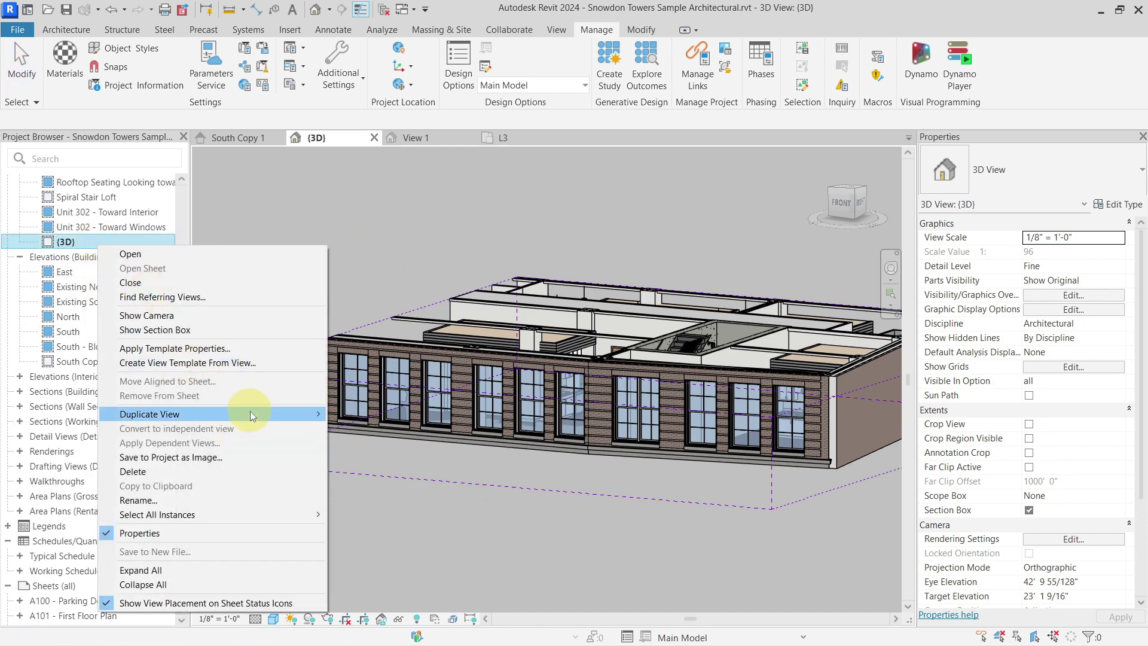
{"action": "mouse_move", "coordinate": [251, 413]}
{"action": "left_click", "coordinate": [354, 412]}
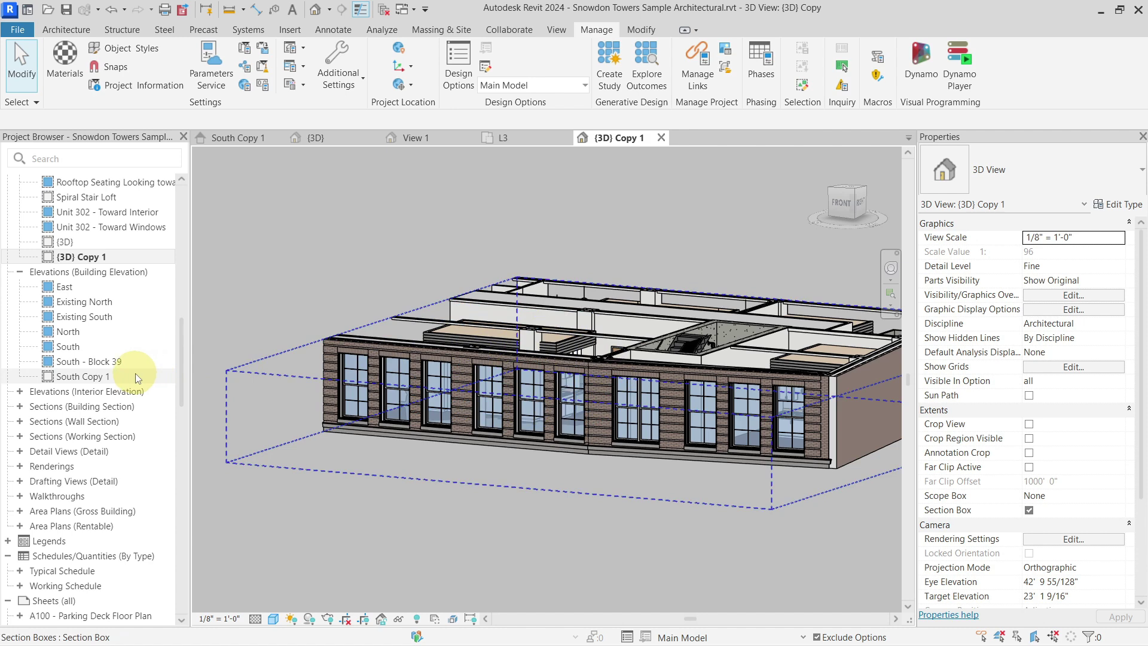
Orient the duplicated 3D view to the South Copy 1 elevation
{"action": "middle_click_drag", "start_coordinate": [655, 400], "coordinate": [556, 414]}
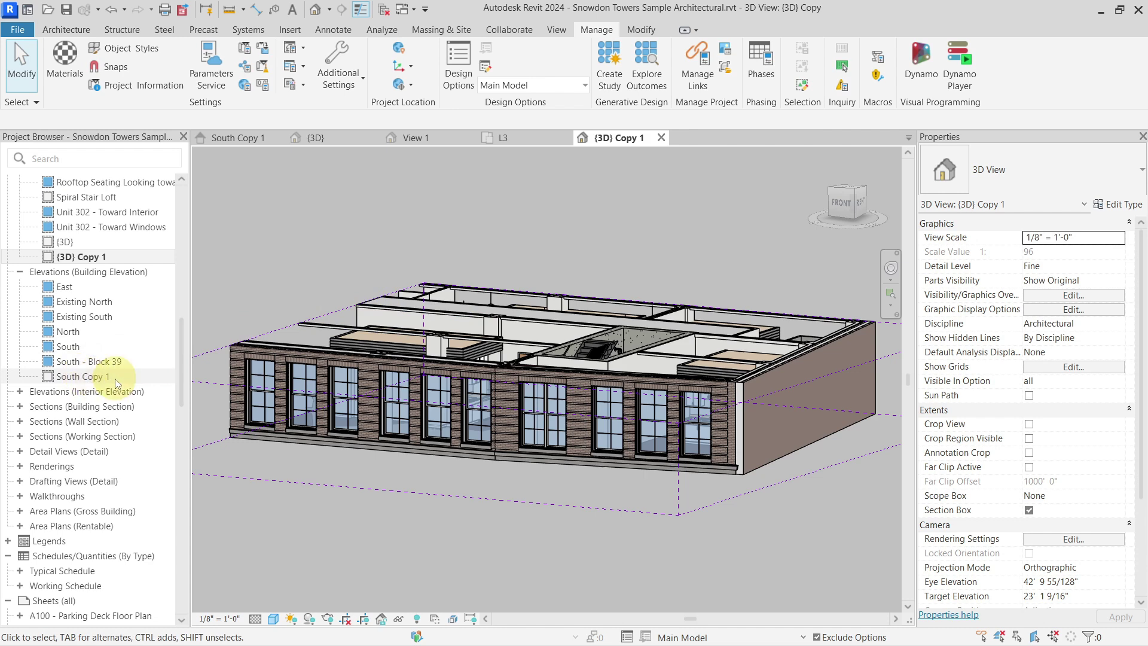
{"action": "right_click", "coordinate": [844, 206]}
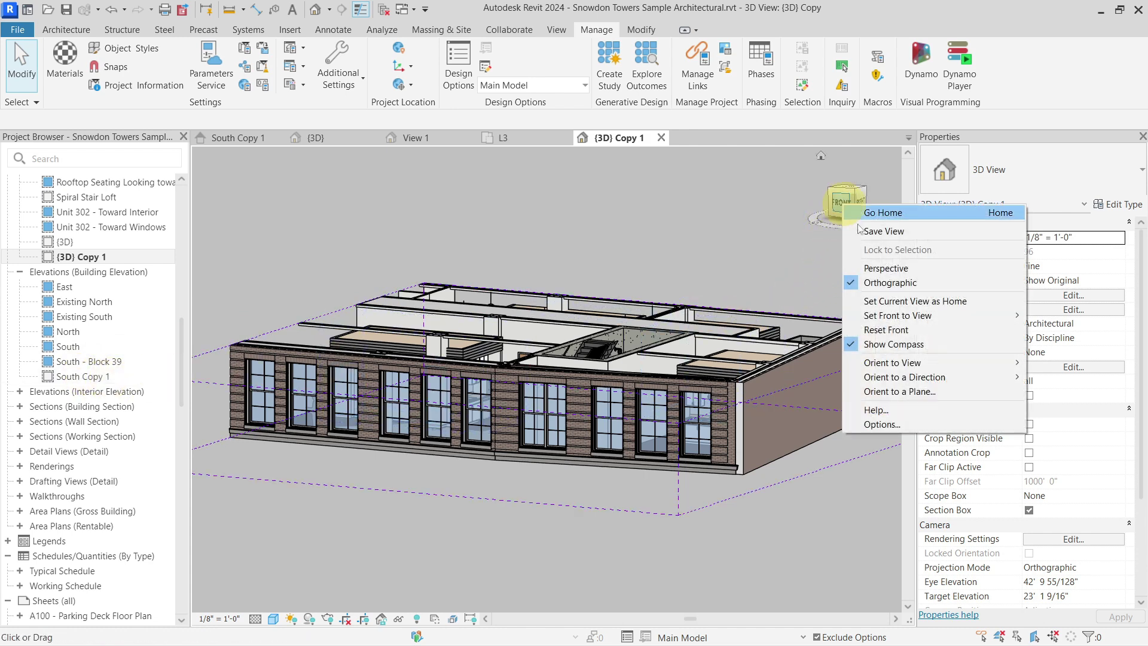
{"action": "mouse_move", "coordinate": [912, 361]}
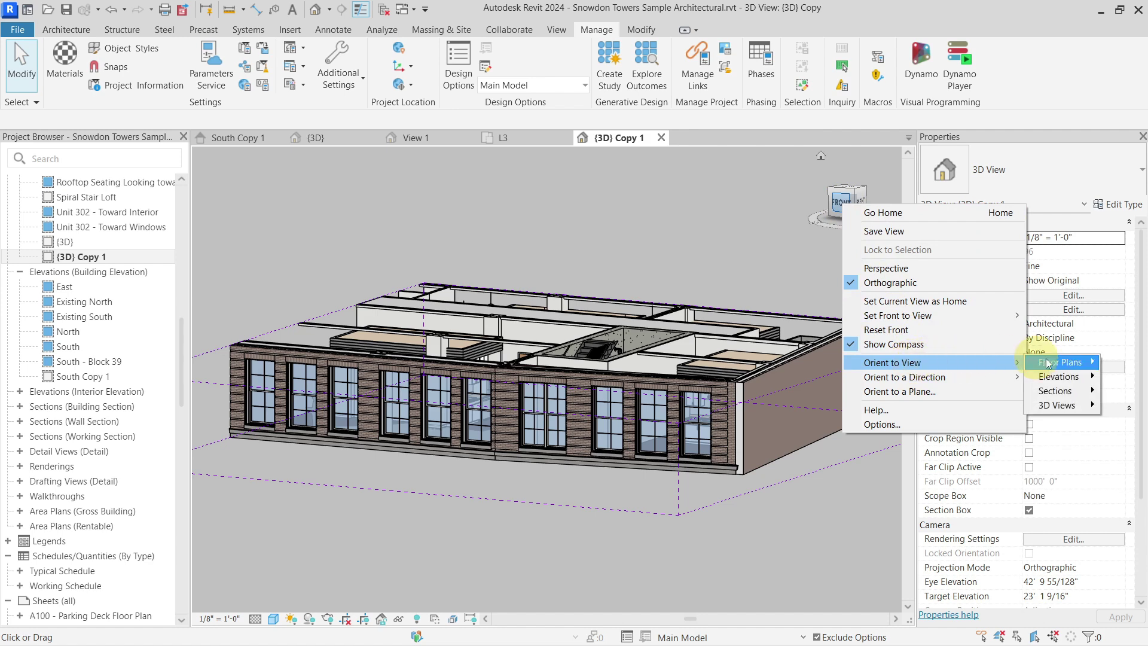
{"action": "mouse_move", "coordinate": [1068, 379]}
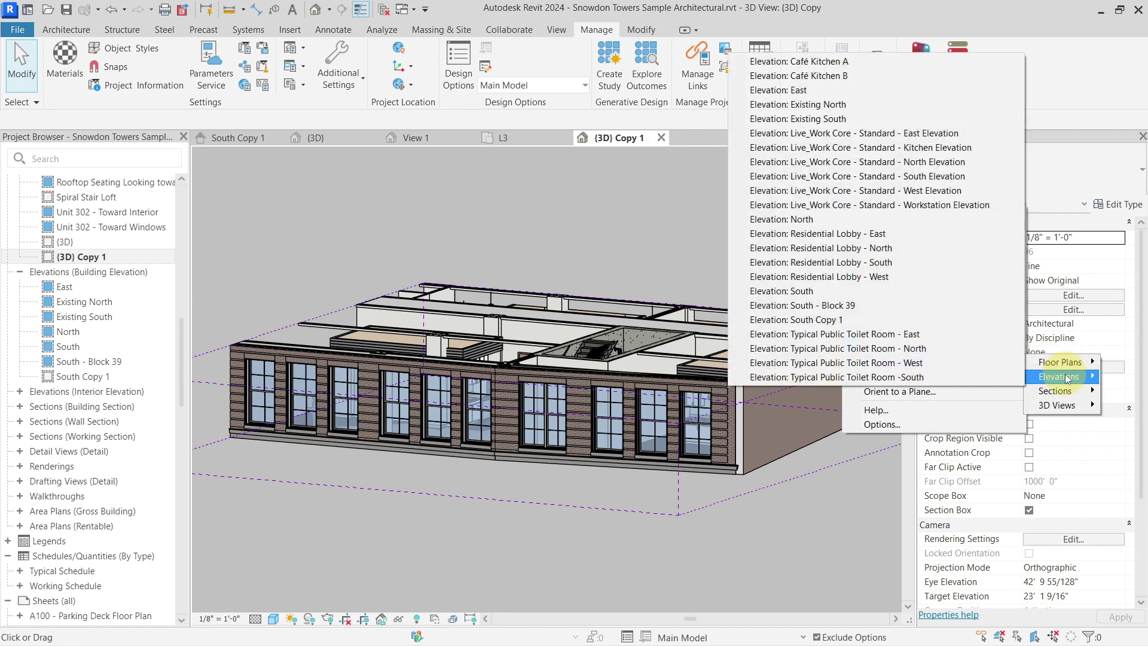
{"action": "left_click", "coordinate": [828, 323]}
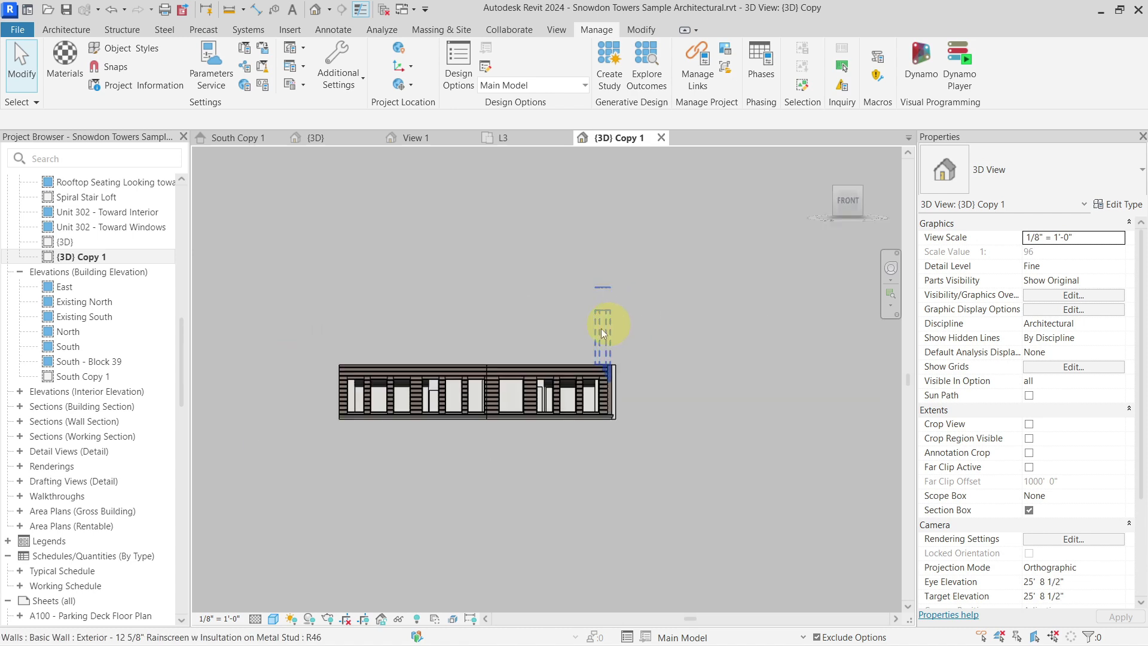
Examine how the interior shows through the tinted window glass along the front-oriented facade, from one end to the other and up close
{"action": "scroll", "coordinate": [370, 411], "scroll_direction": "up", "scroll_amount": 3}
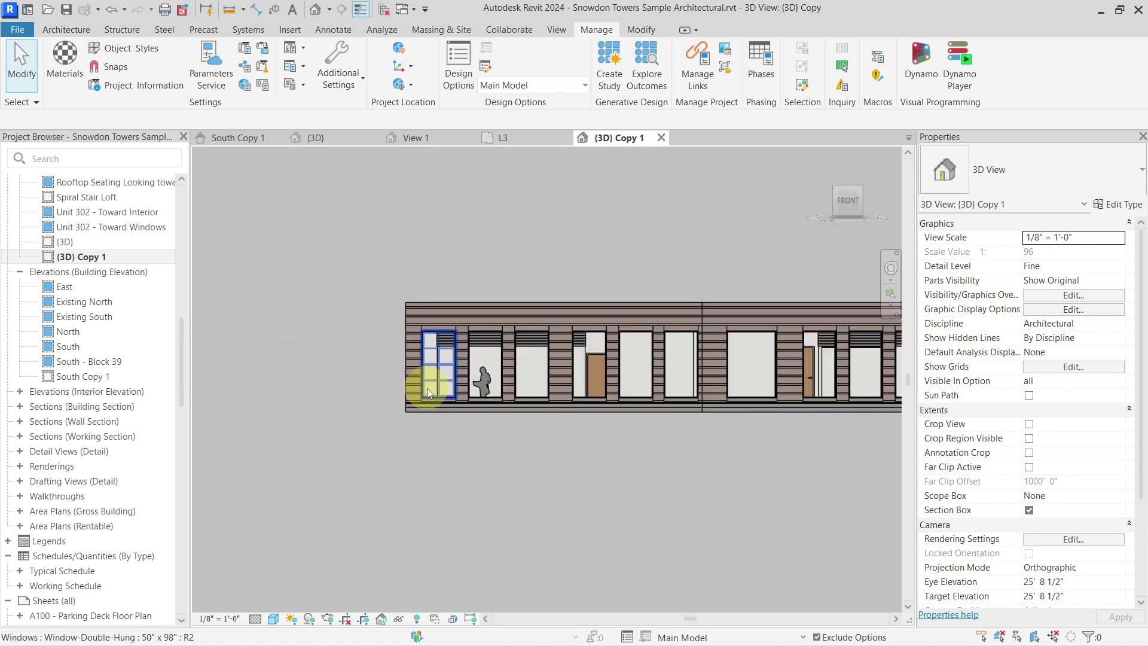
{"action": "scroll", "coordinate": [427, 388], "scroll_direction": "up", "scroll_amount": 6}
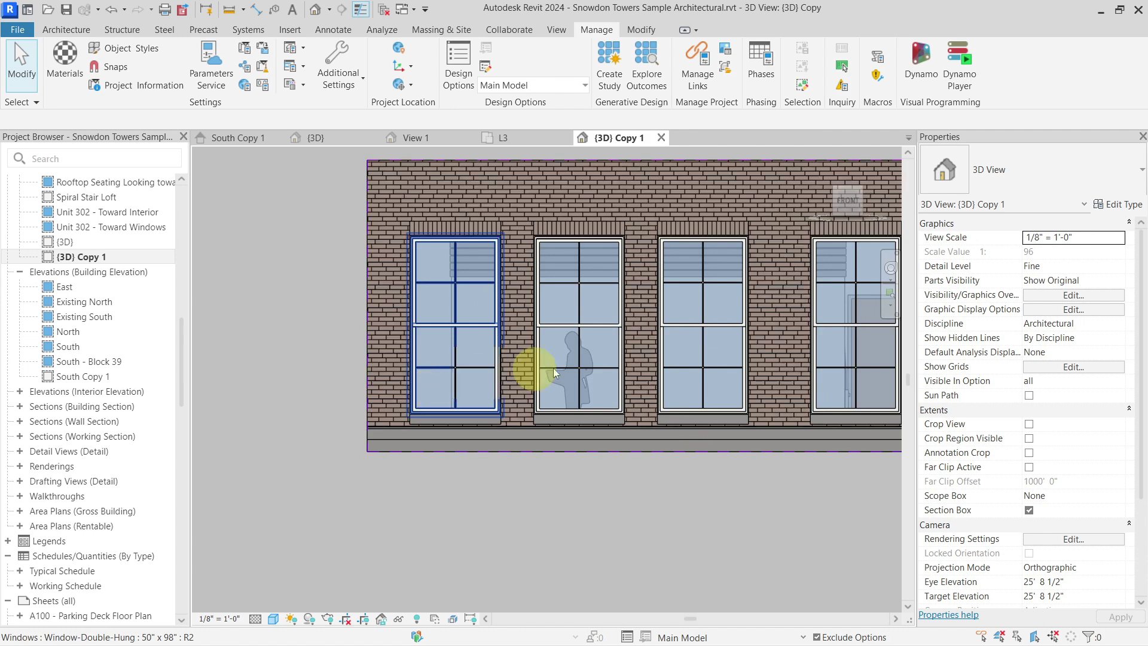
{"action": "middle_click_drag", "start_coordinate": [433, 389], "coordinate": [410, 412]}
{"action": "scroll", "coordinate": [410, 413], "scroll_direction": "down", "scroll_amount": 1}
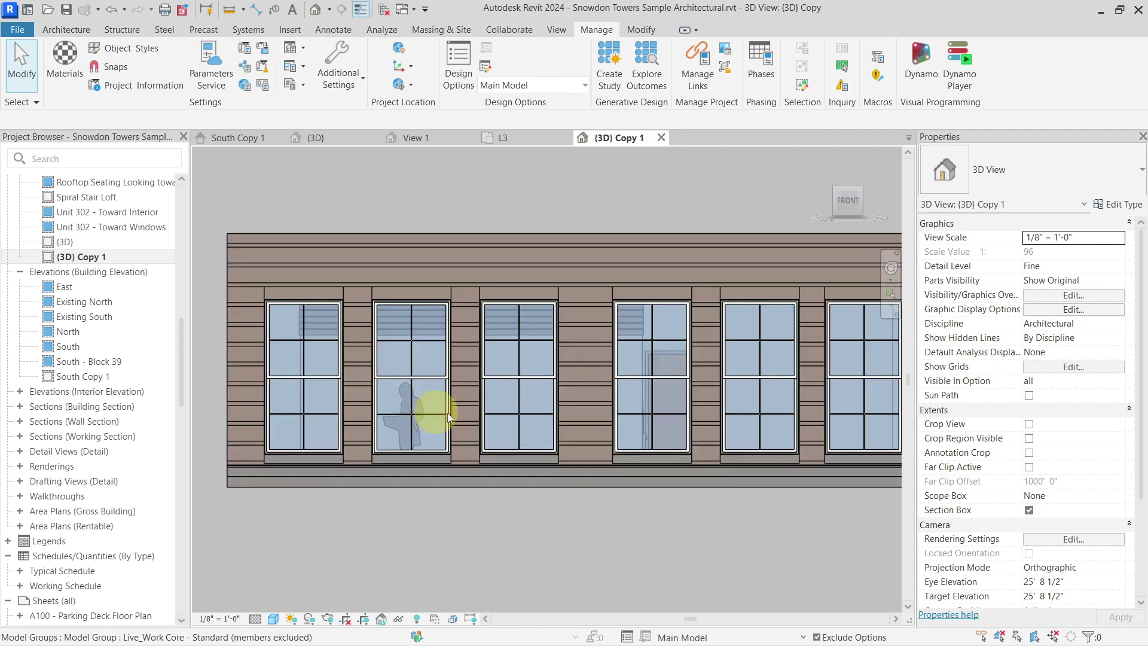
{"action": "middle_click_drag", "start_coordinate": [623, 415], "coordinate": [737, 415]}
{"action": "scroll", "coordinate": [546, 486], "scroll_direction": "down", "scroll_amount": 2}
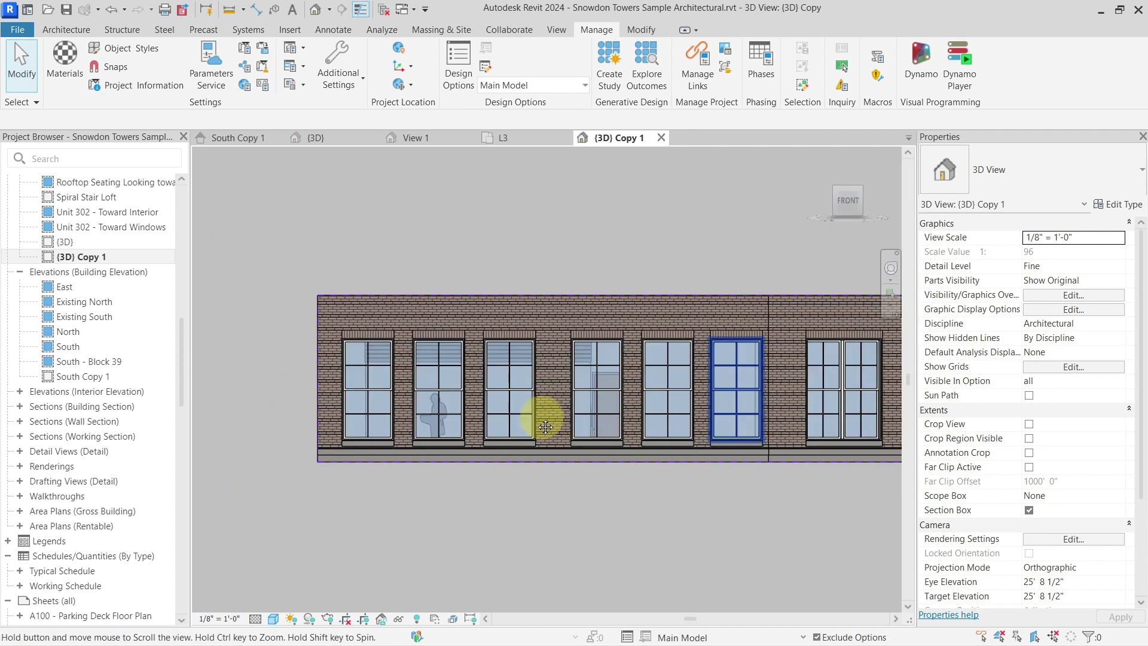
{"action": "middle_click_drag", "start_coordinate": [545, 486], "coordinate": [433, 434]}
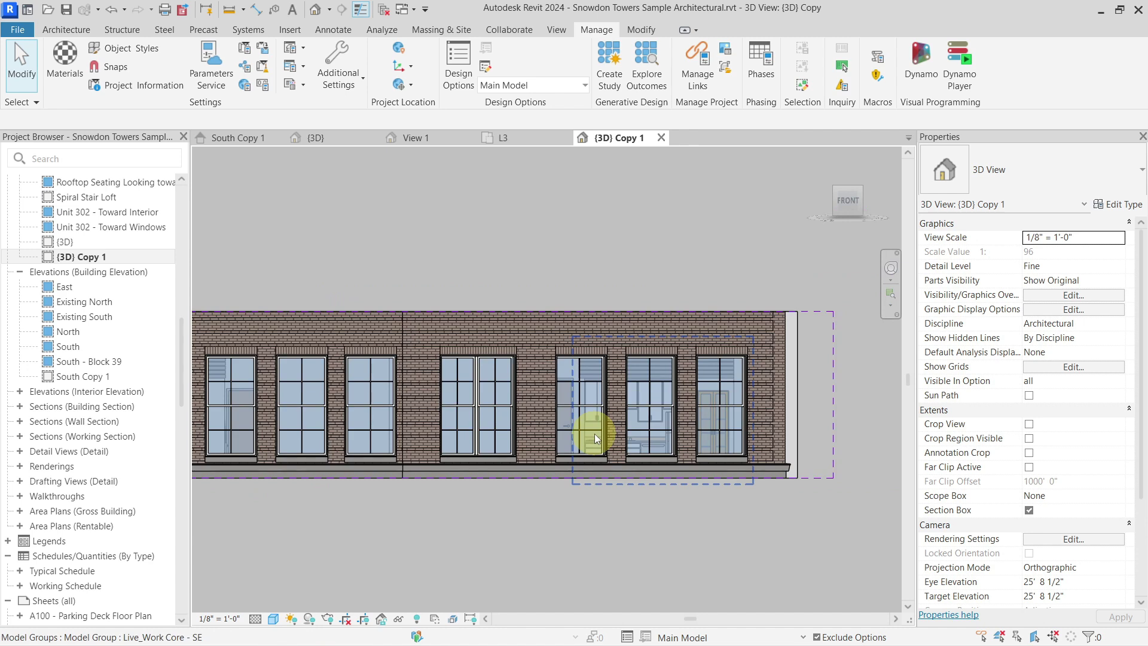
{"action": "scroll", "coordinate": [594, 433], "scroll_direction": "up", "scroll_amount": 2}
{"action": "scroll", "coordinate": [480, 478], "scroll_direction": "down", "scroll_amount": 2}
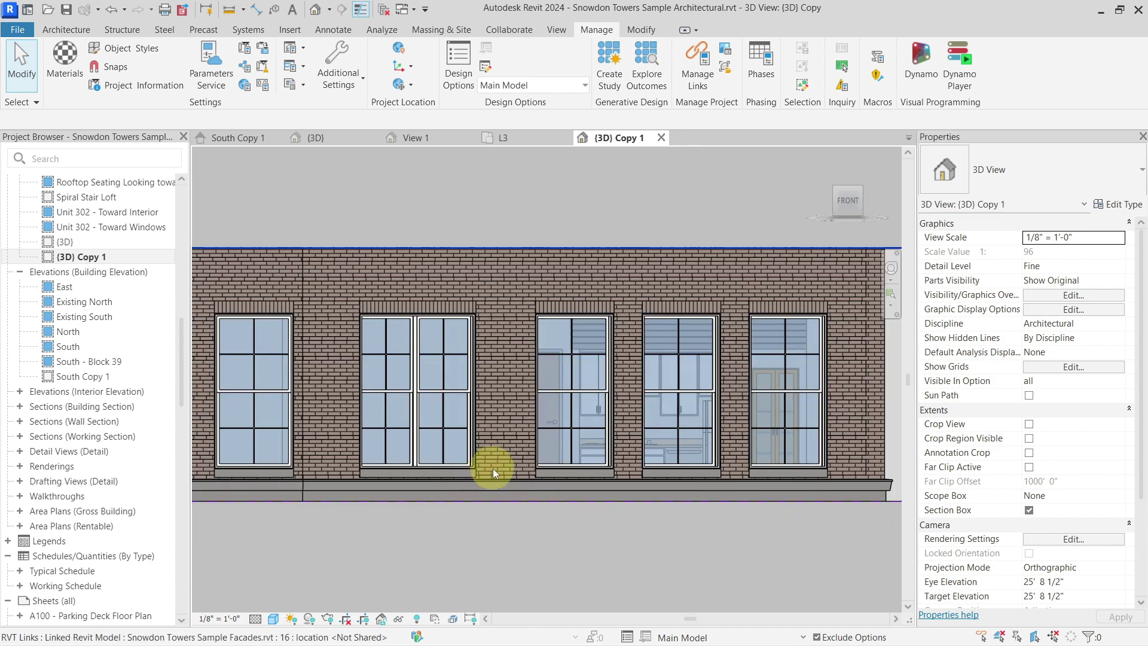
{"action": "middle_click_drag", "start_coordinate": [565, 462], "coordinate": [593, 450]}
{"action": "scroll", "coordinate": [593, 450], "scroll_direction": "up", "scroll_amount": 2}
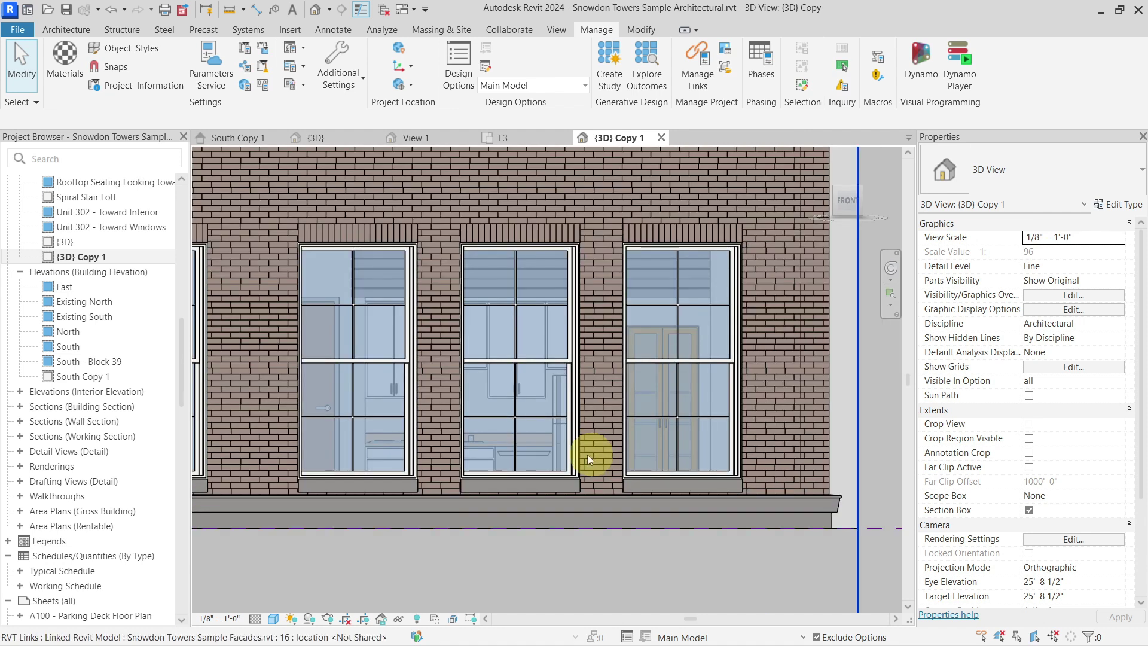
{"action": "scroll", "coordinate": [582, 449], "scroll_direction": "up", "scroll_amount": 3}
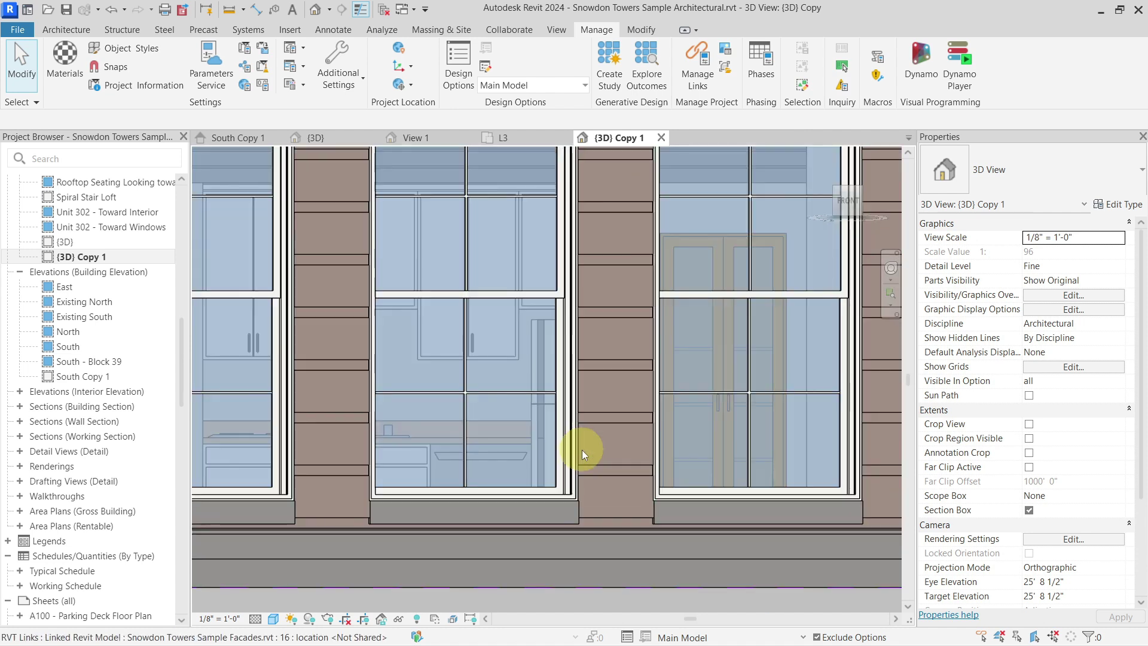
{"action": "scroll", "coordinate": [582, 449], "scroll_direction": "up", "scroll_amount": 1}
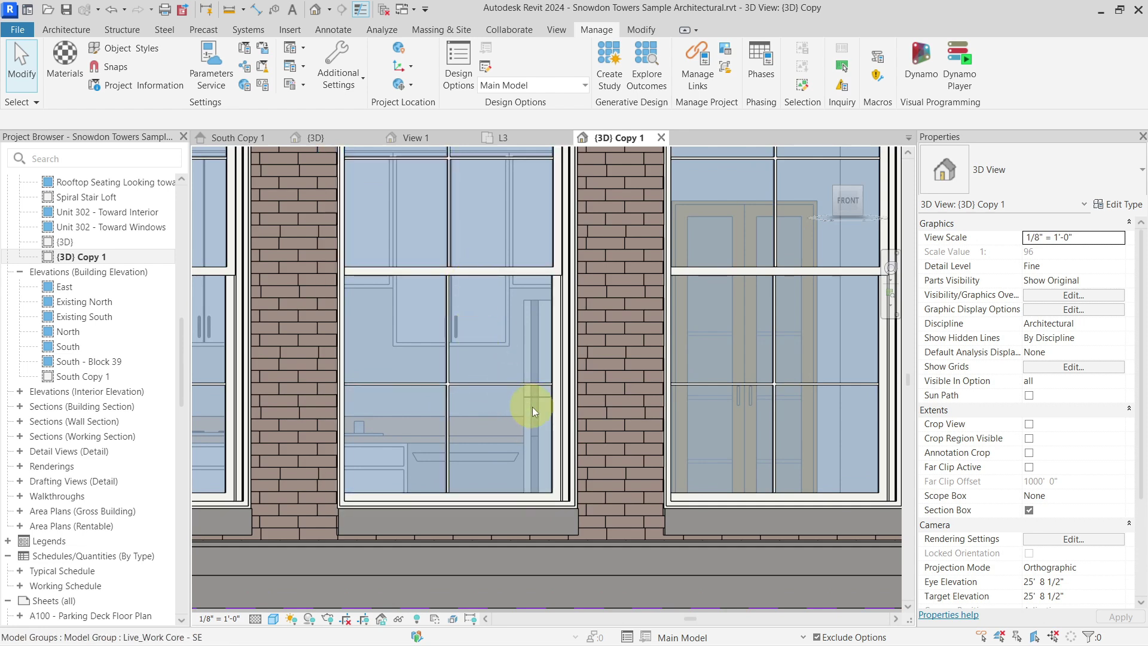
{"action": "scroll", "coordinate": [533, 406], "scroll_direction": "down", "scroll_amount": 5}
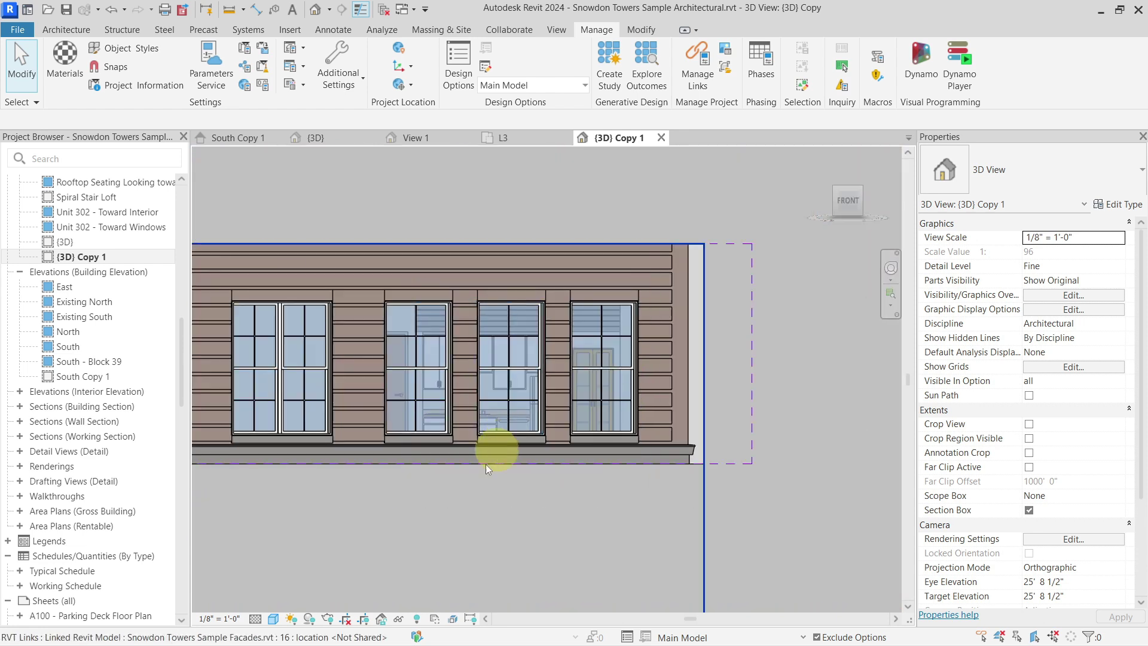
{"action": "middle_click_drag", "start_coordinate": [420, 507], "coordinate": [594, 493]}
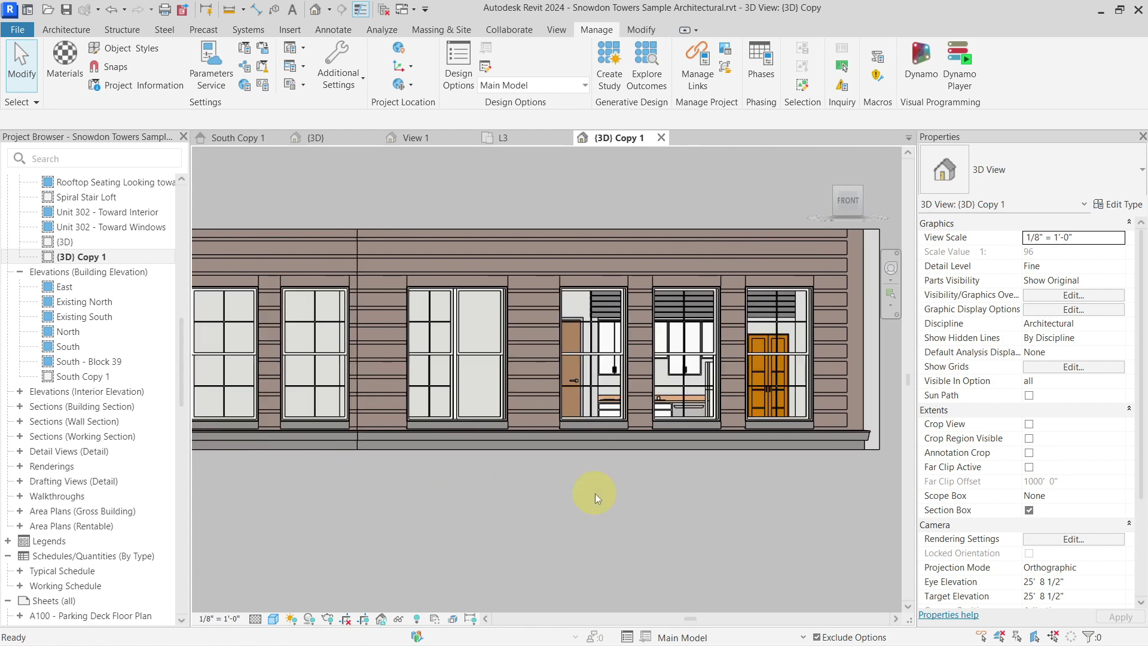